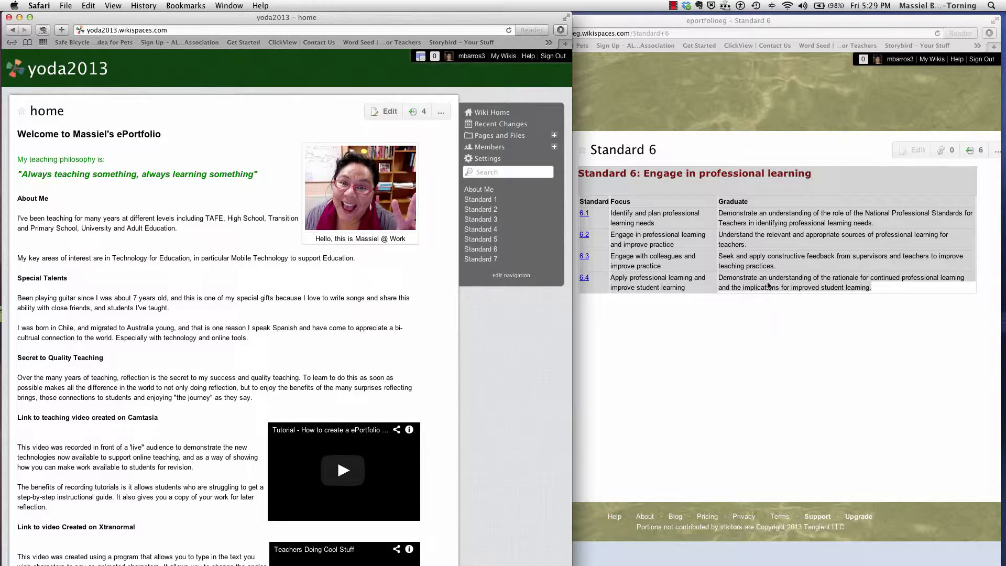
# Step: Review the Home, Standard 1 and Standard 2 pages of the eportfolioeg example wiki
pyautogui.click(629, 126)
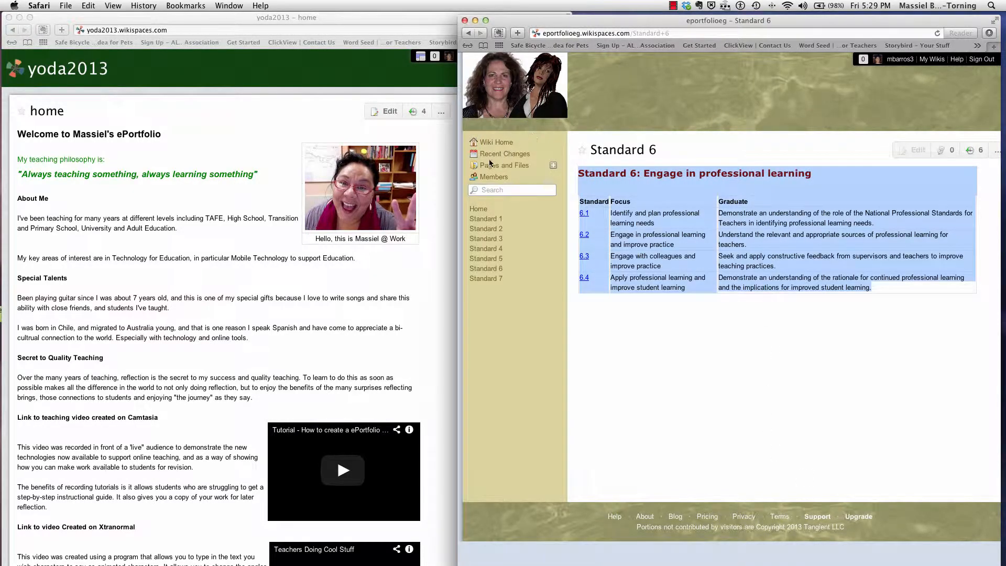
pyautogui.click(478, 210)
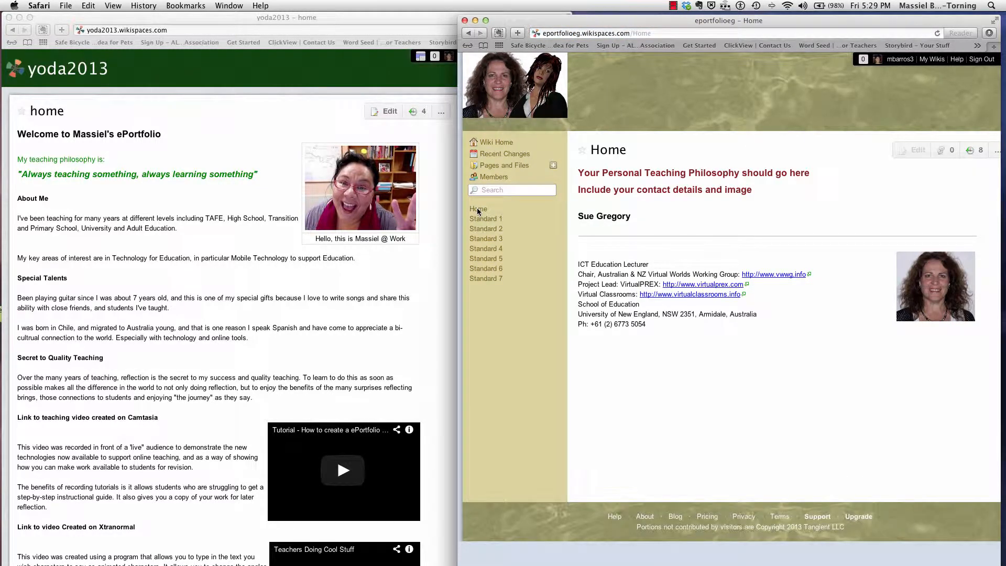
pyautogui.click(481, 221)
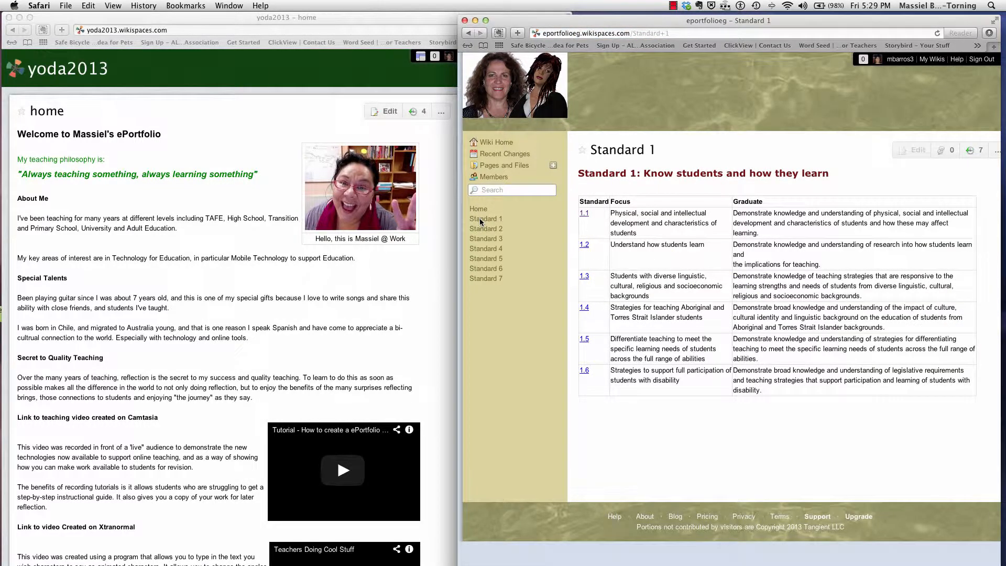
pyautogui.click(484, 231)
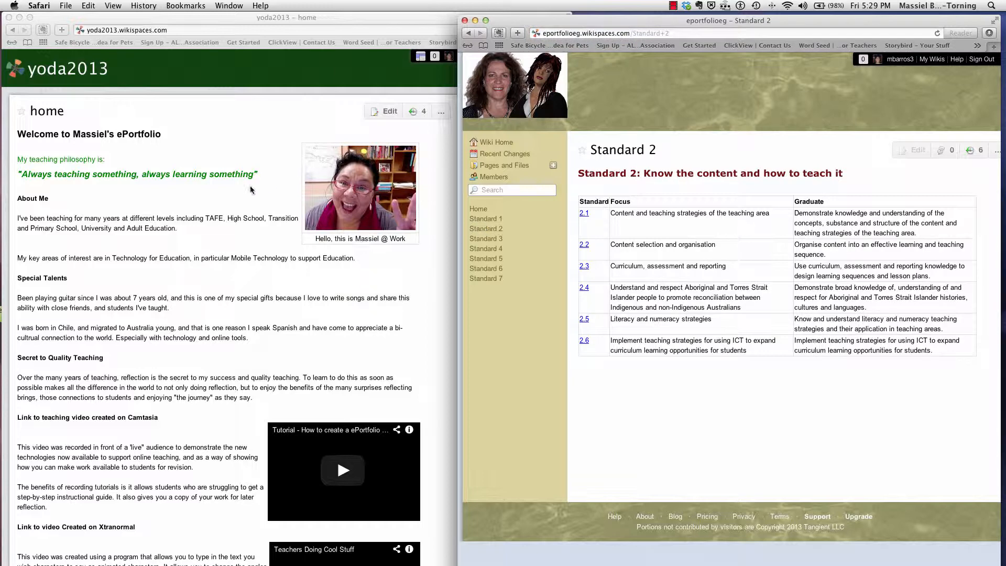
# Step: Start a new page in the yoda2013 wiki from its list of pages and files
pyautogui.click(332, 118)
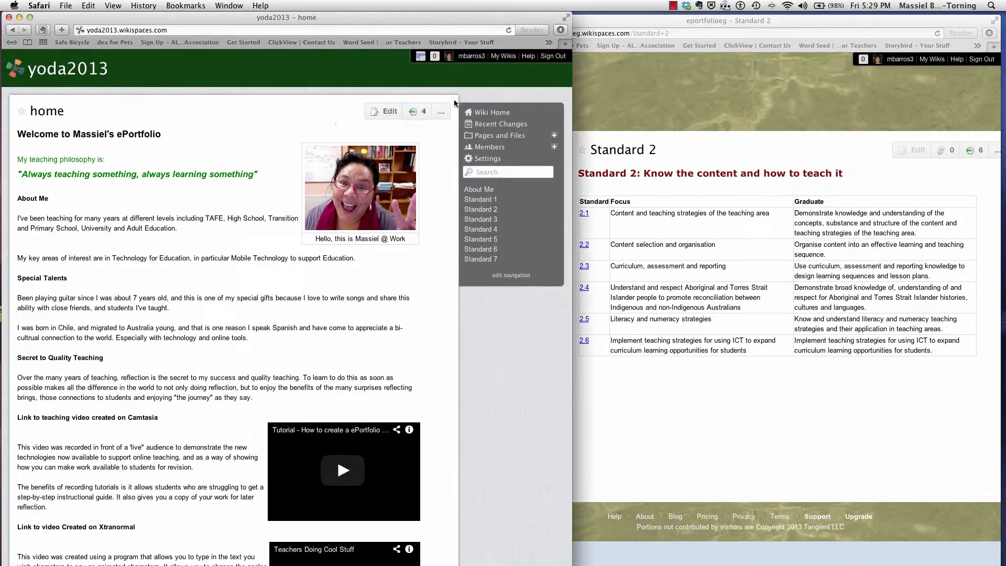
pyautogui.click(484, 137)
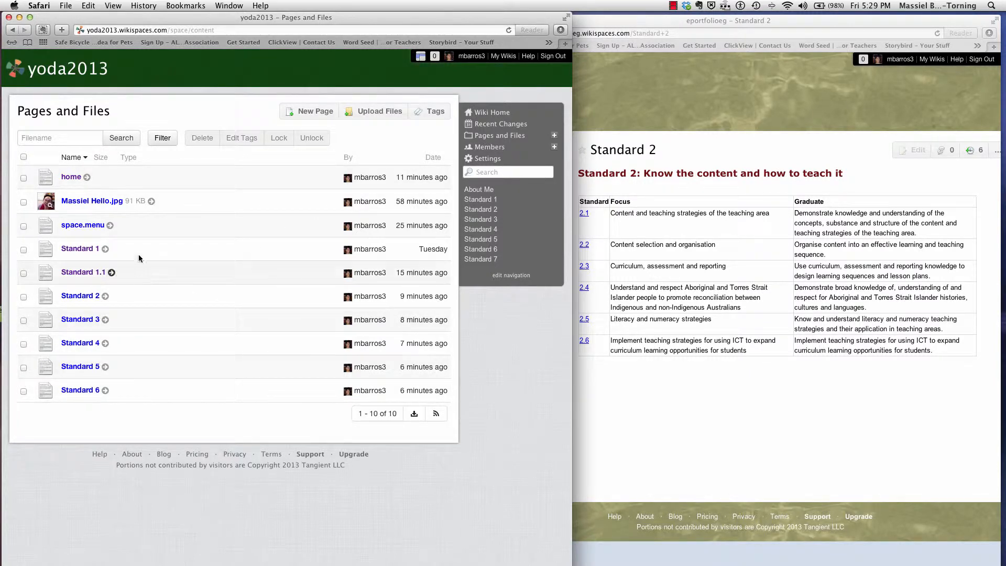
pyautogui.click(308, 113)
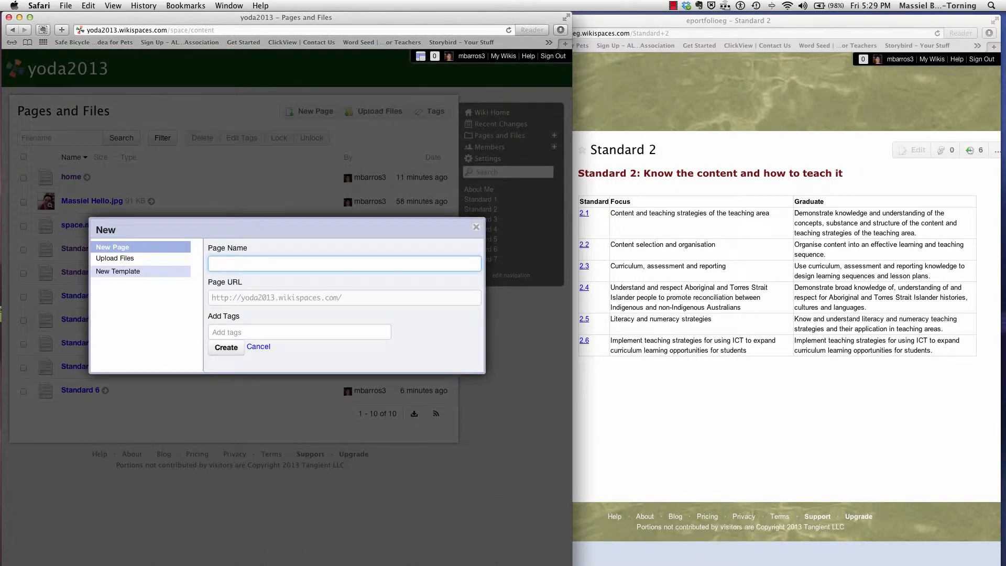
pyautogui.write('S')
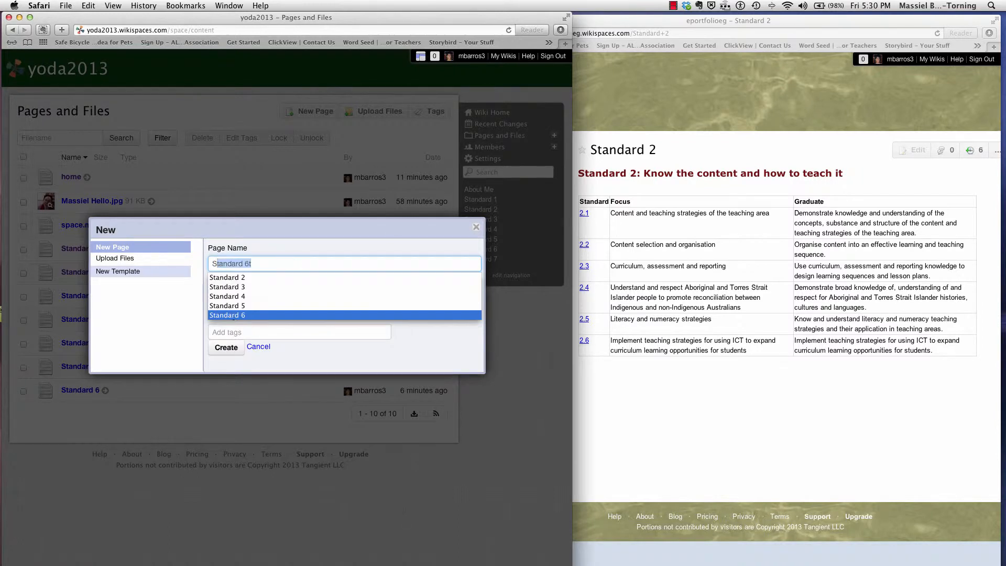
pyautogui.write('a')
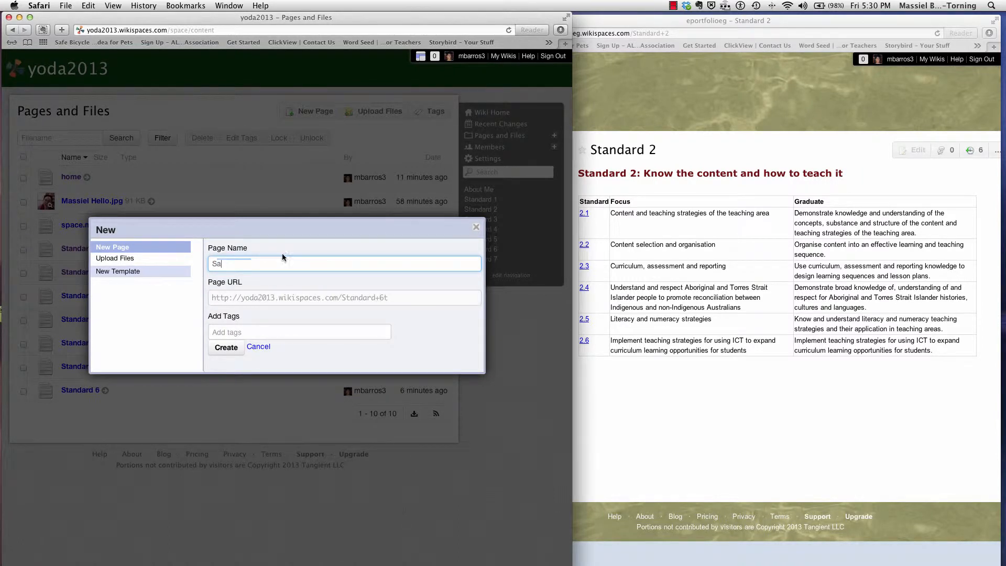
pyautogui.write('tatan')
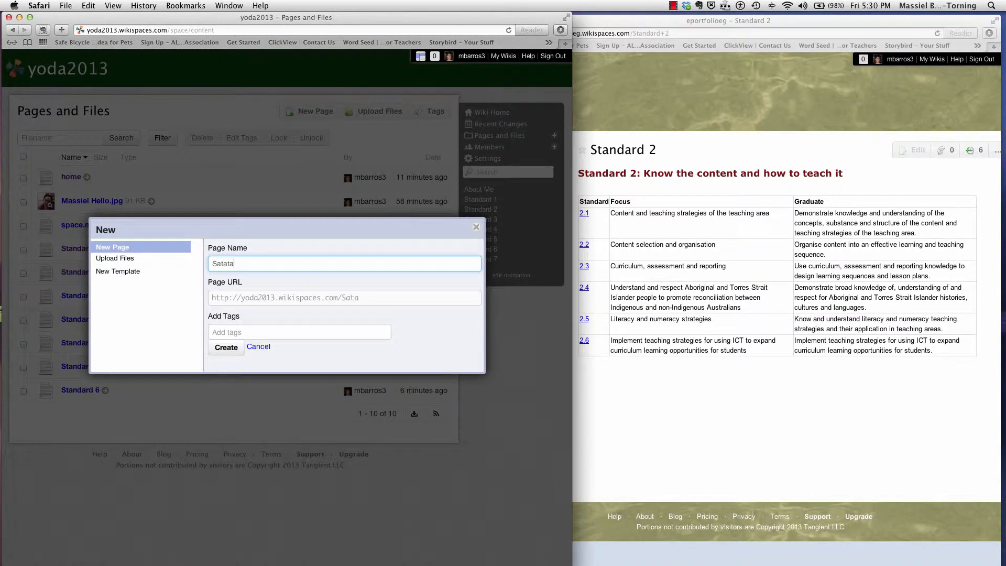
pyautogui.press('BackSpace')
pyautogui.press('BackSpace')
pyautogui.press('BackSpace')
pyautogui.press('BackSpace')
pyautogui.press('BackSpace')
pyautogui.press('BackSpace')
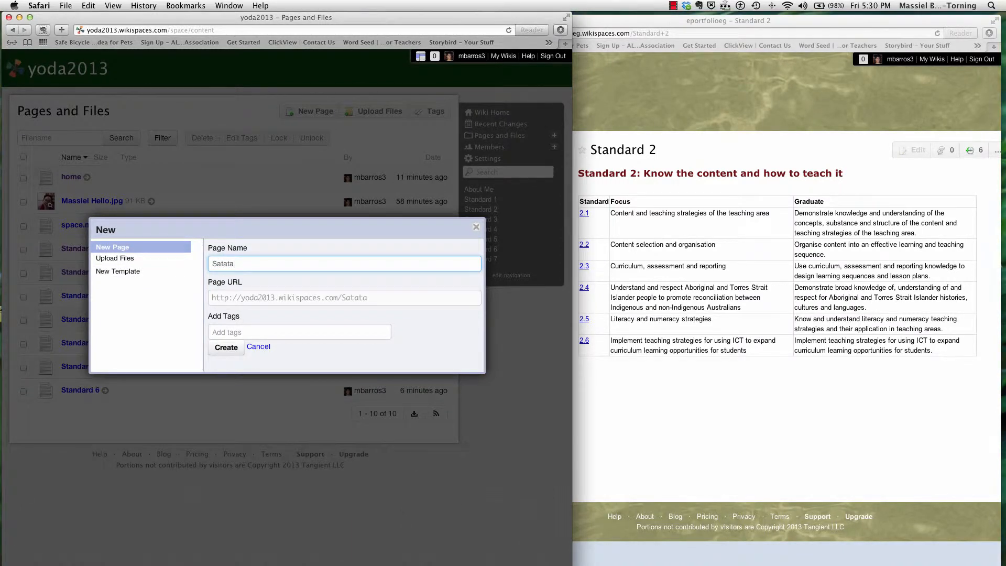
# Step: Name the new wiki page Standard 7 and create it
pyautogui.write('tandard7')
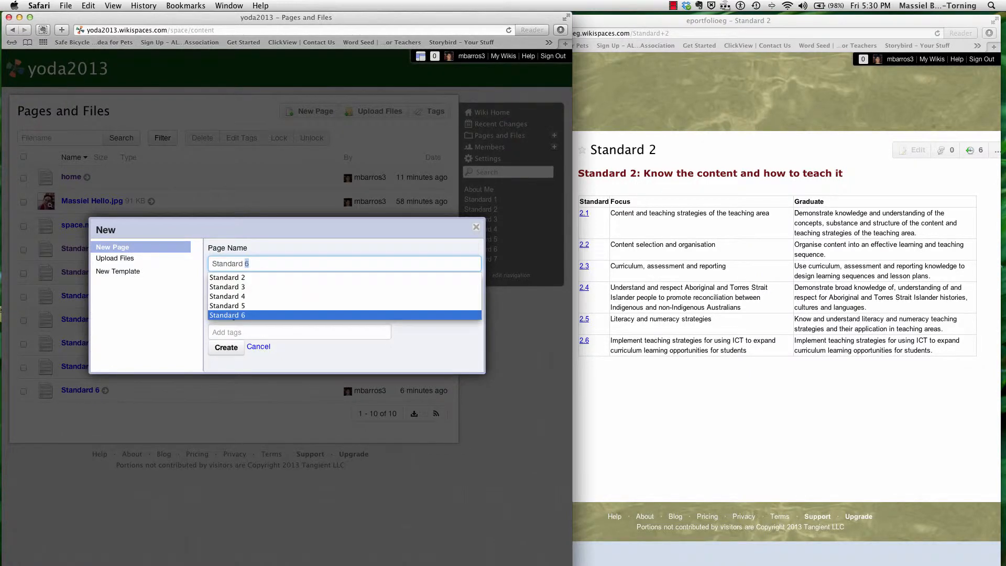
pyautogui.write(' 7')
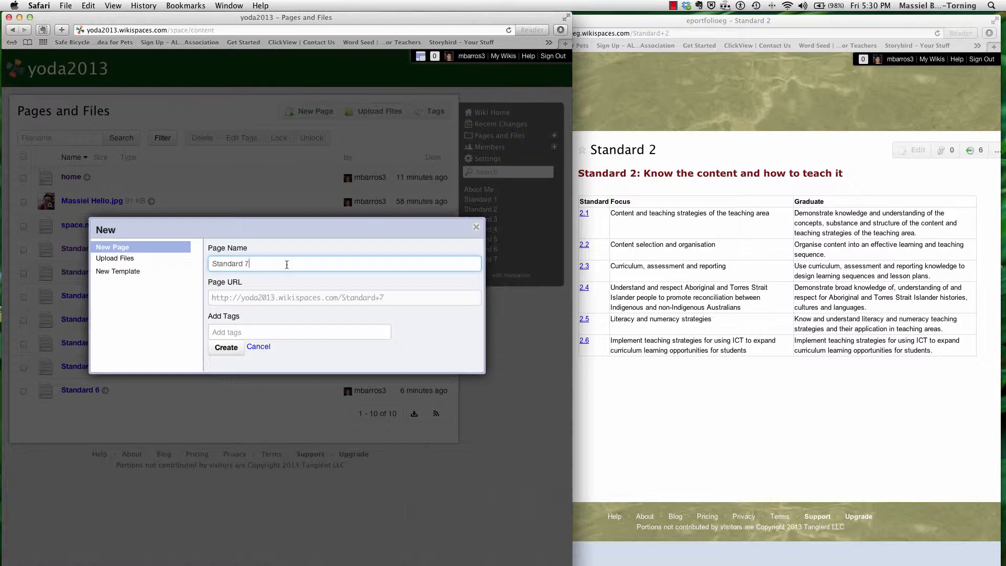
pyautogui.click(224, 349)
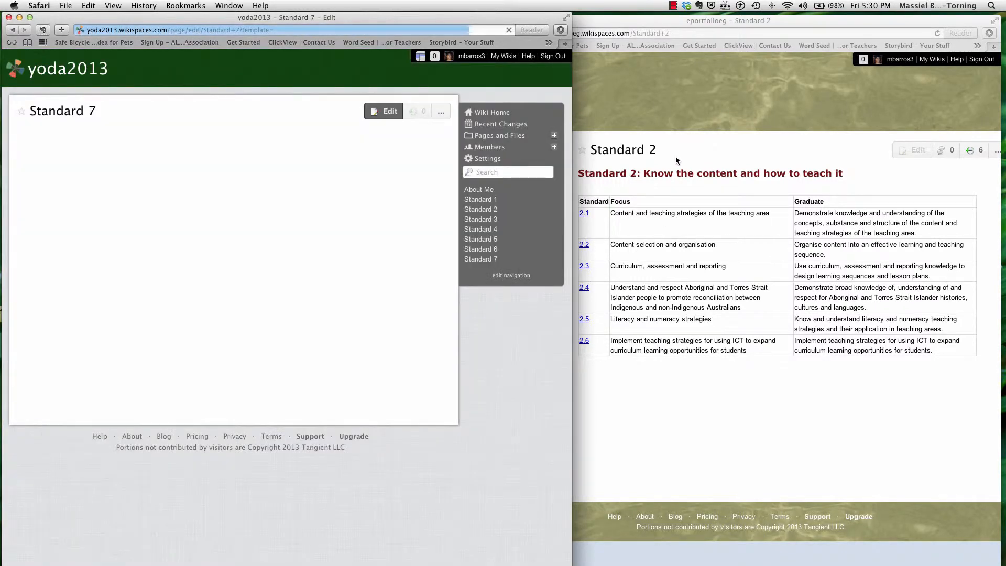
# Step: Copy the Standard 7 heading and table from the eportfolioeg wiki into the blank Standard 7 page of yoda2013
pyautogui.click(676, 152)
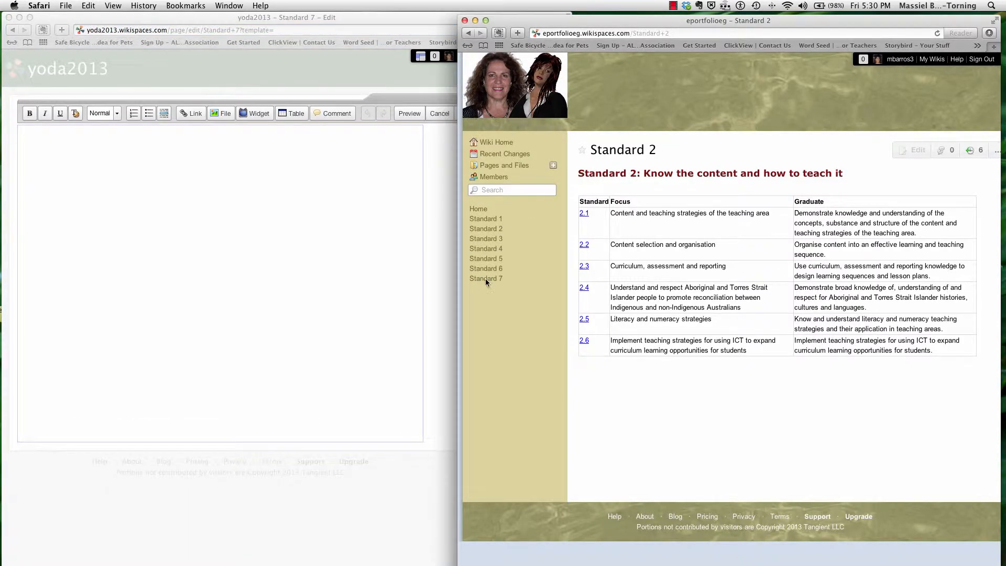
pyautogui.click(486, 280)
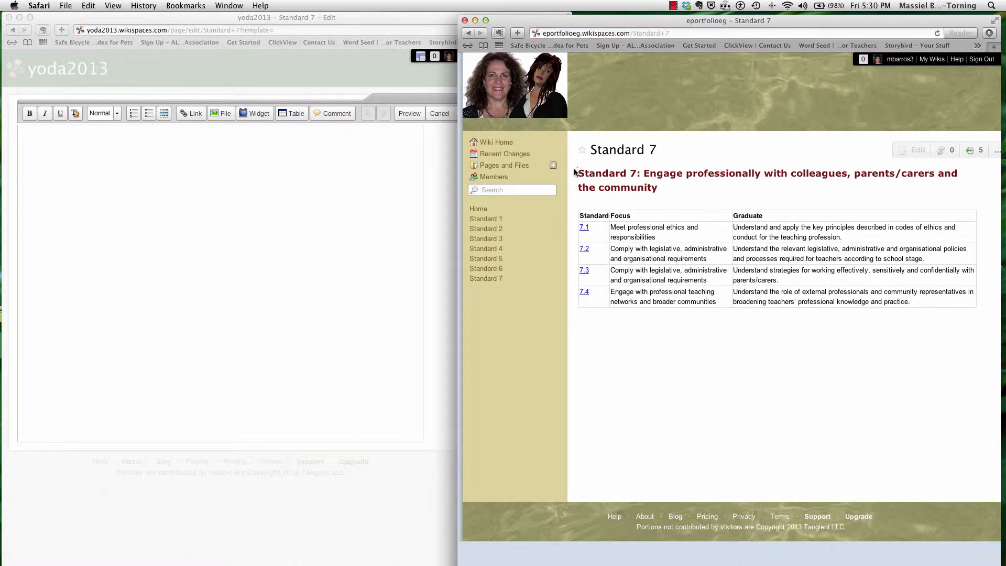
pyautogui.moveTo(576, 171); pyautogui.dragTo(915, 306)
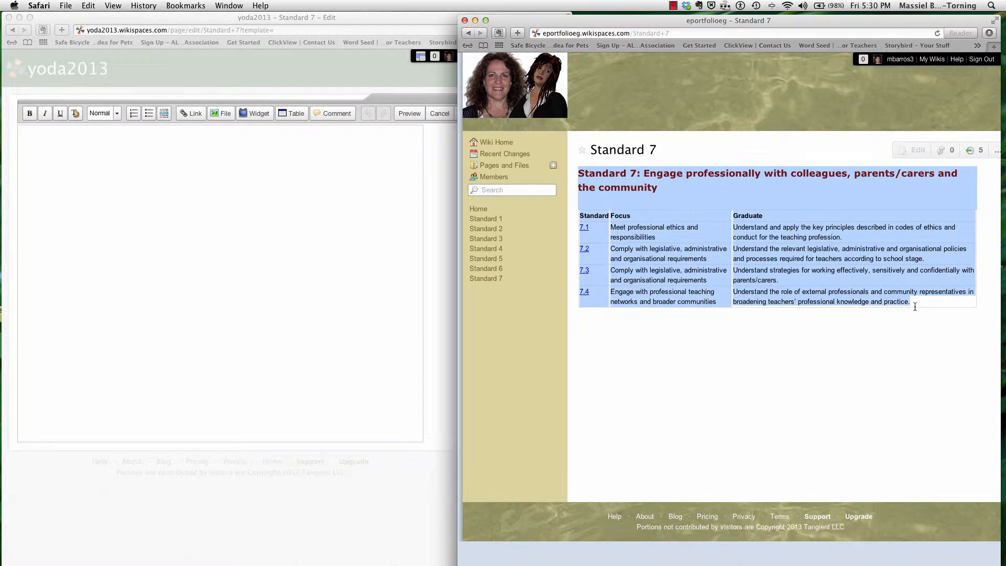
pyautogui.press('super+c')
pyautogui.click(124, 222)
pyautogui.press('super+v')
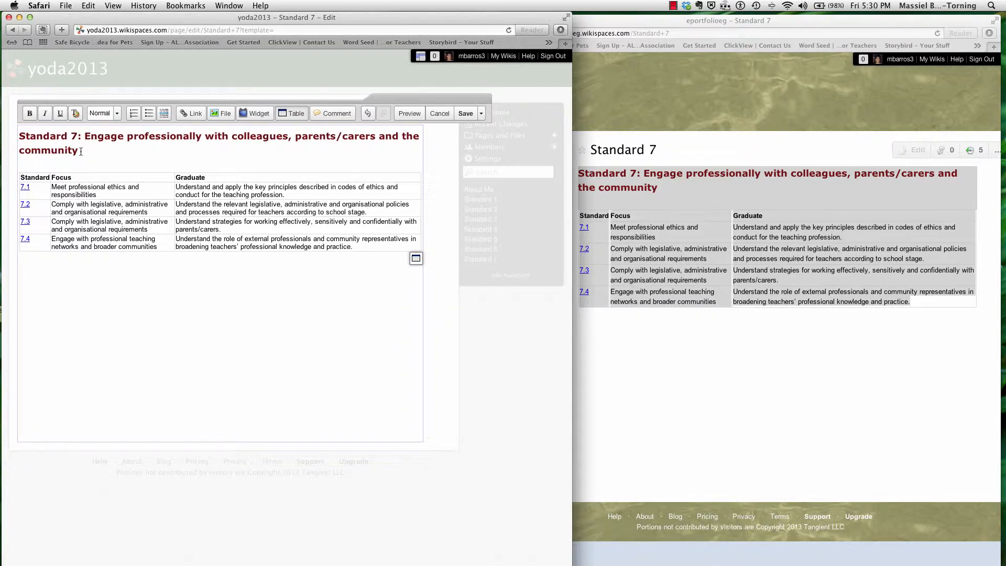
# Step: Change the text colour of the pasted Standard 7 heading to dark green and save the page
pyautogui.moveTo(80, 152); pyautogui.dragTo(12, 140)
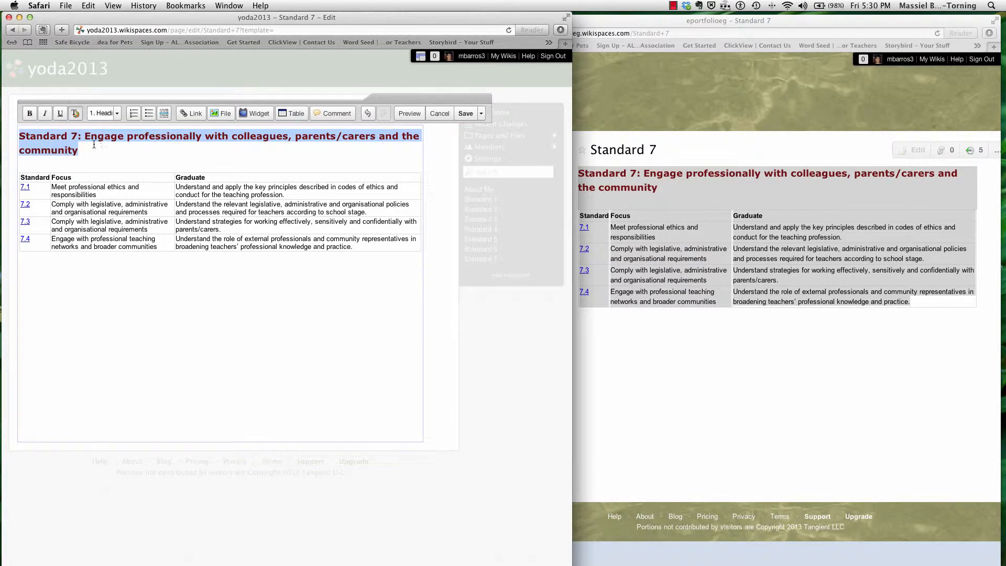
pyautogui.click(76, 114)
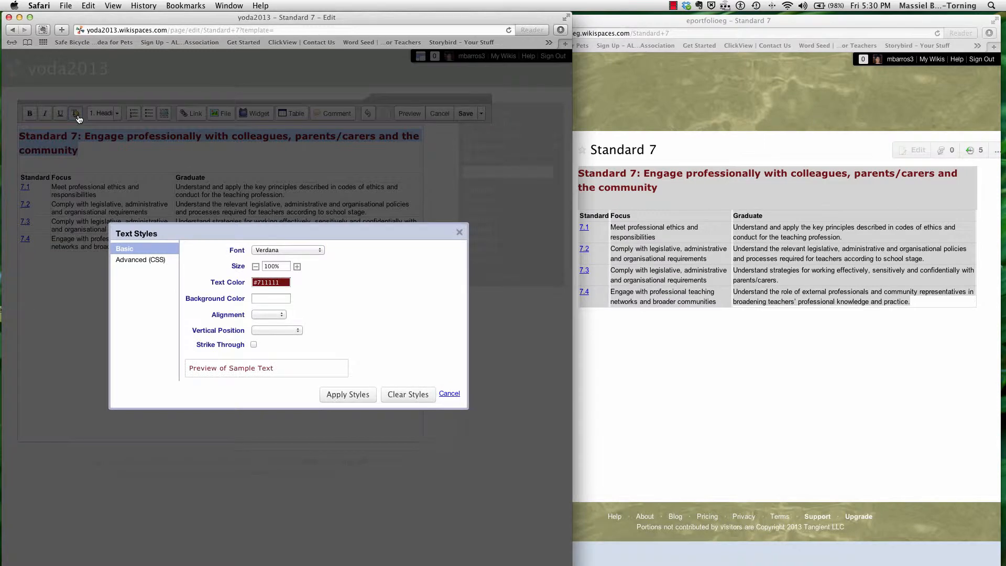
pyautogui.click(273, 282)
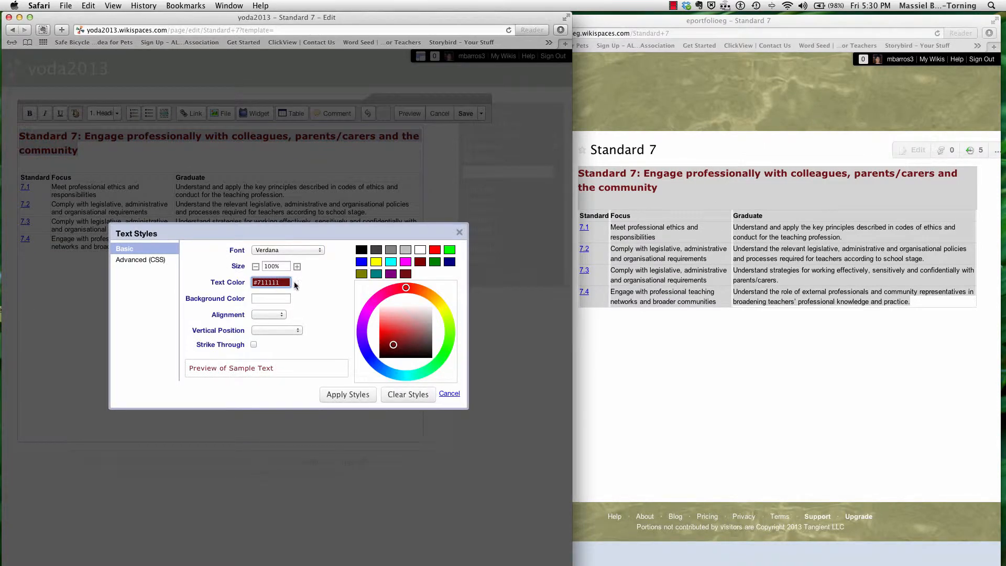
pyautogui.click(435, 261)
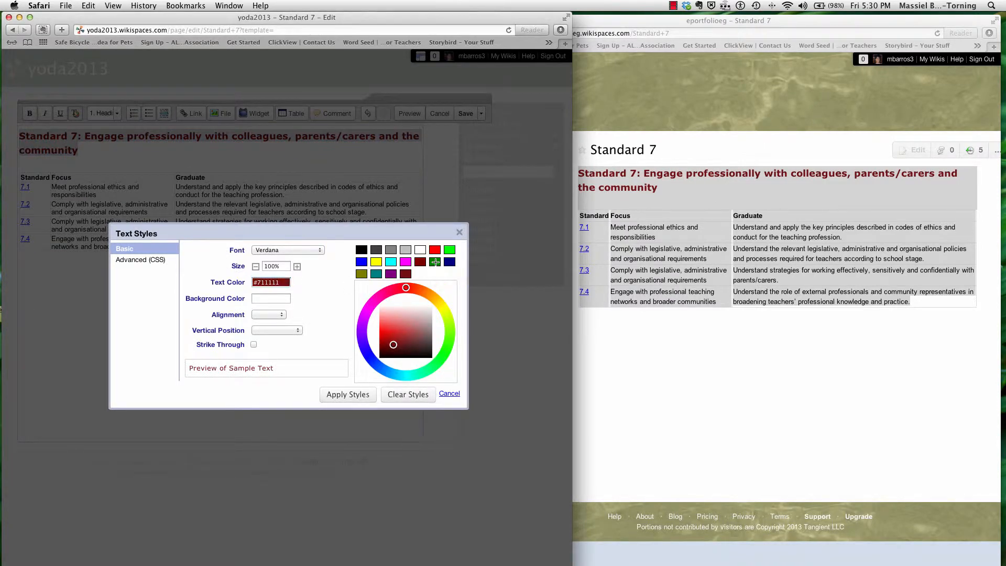
pyautogui.click(344, 399)
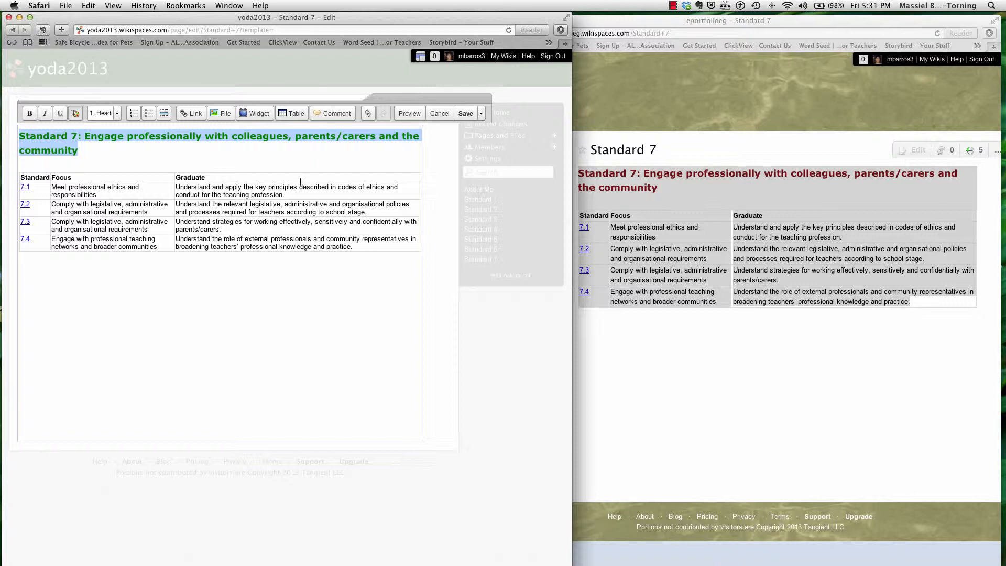
pyautogui.click(463, 114)
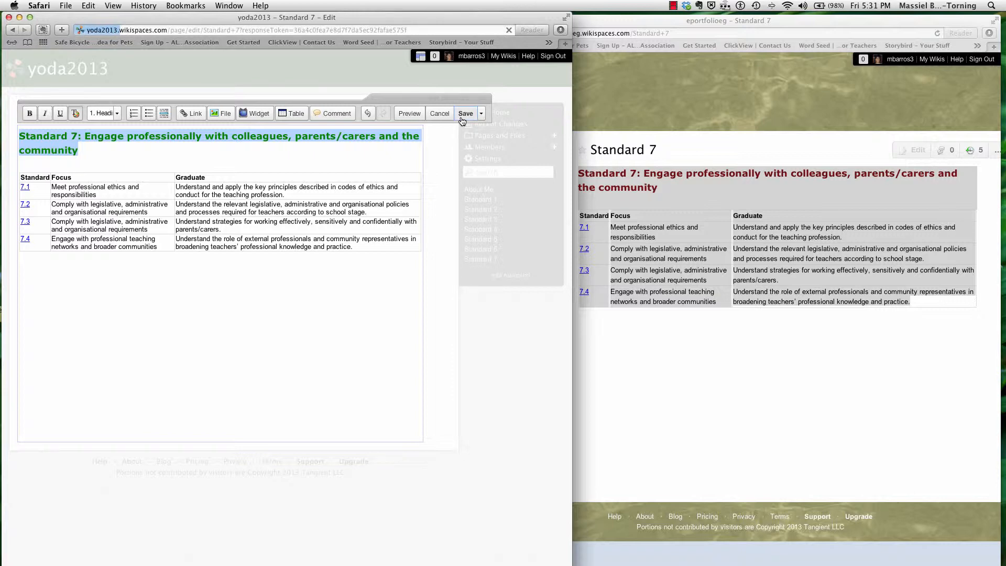
# Step: Show Standard 1 in the eportfolioeg wiki, and open the Standard 1 page of yoda2013 for editing
pyautogui.click(641, 107)
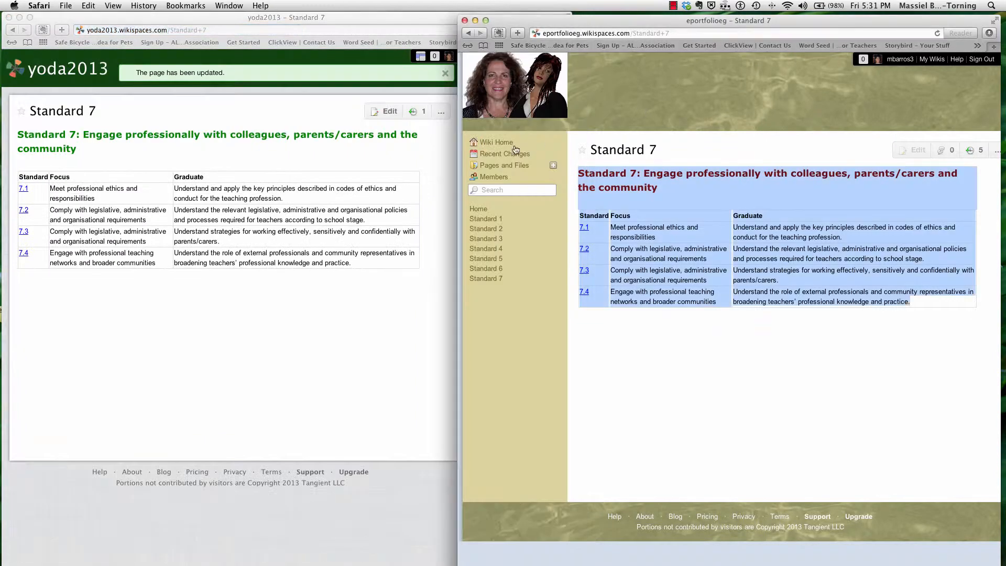
pyautogui.click(486, 220)
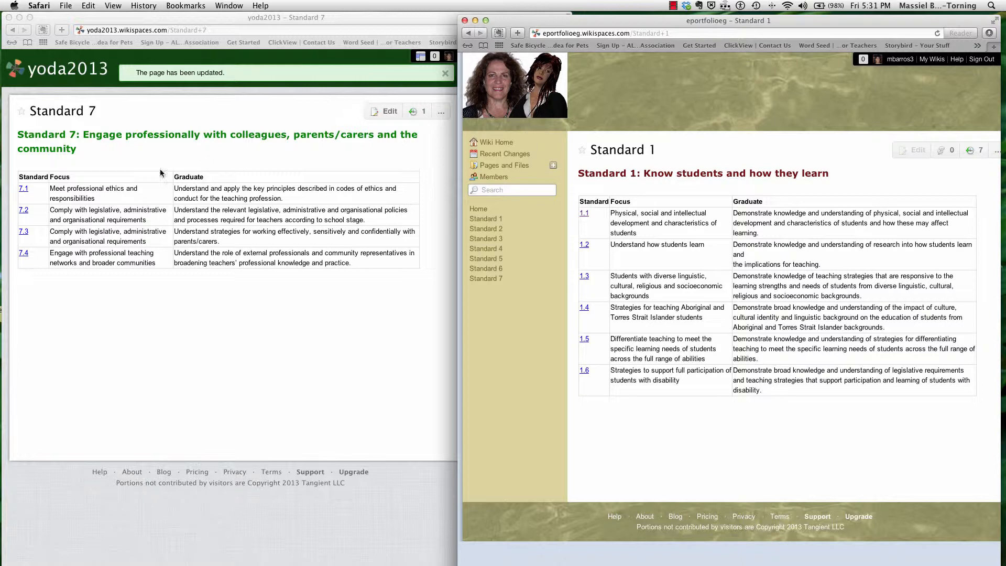
pyautogui.click(389, 114)
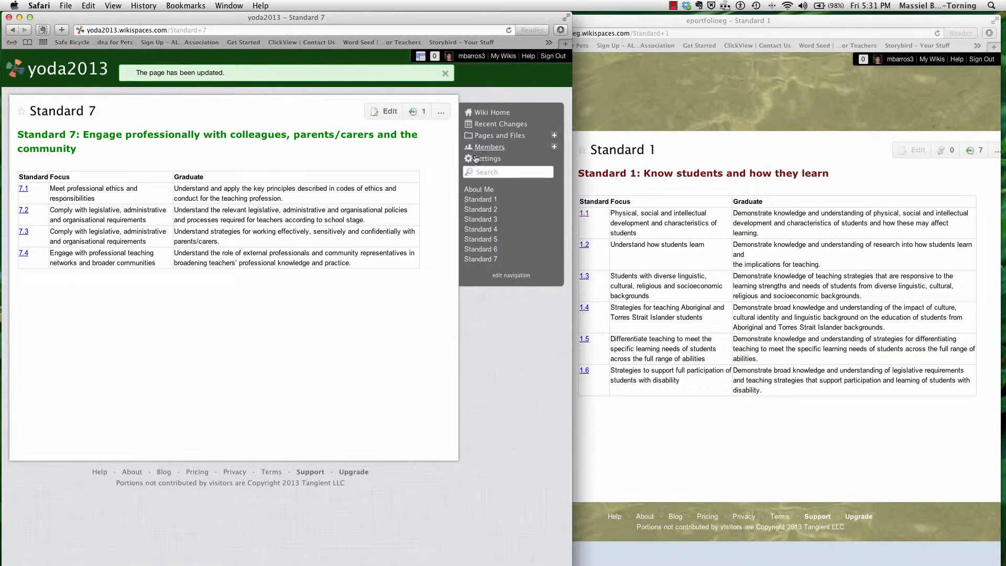
pyautogui.click(485, 136)
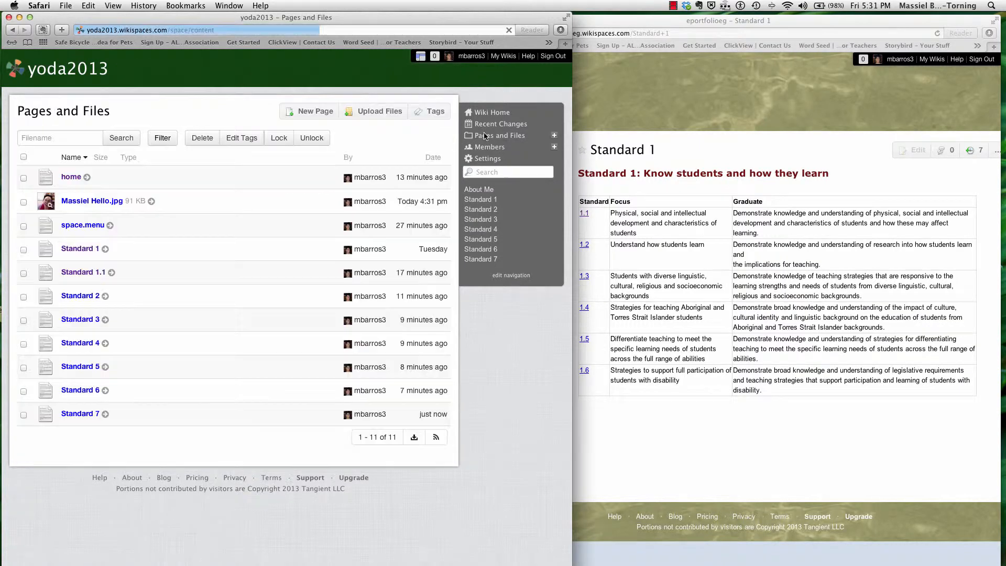
pyautogui.click(80, 249)
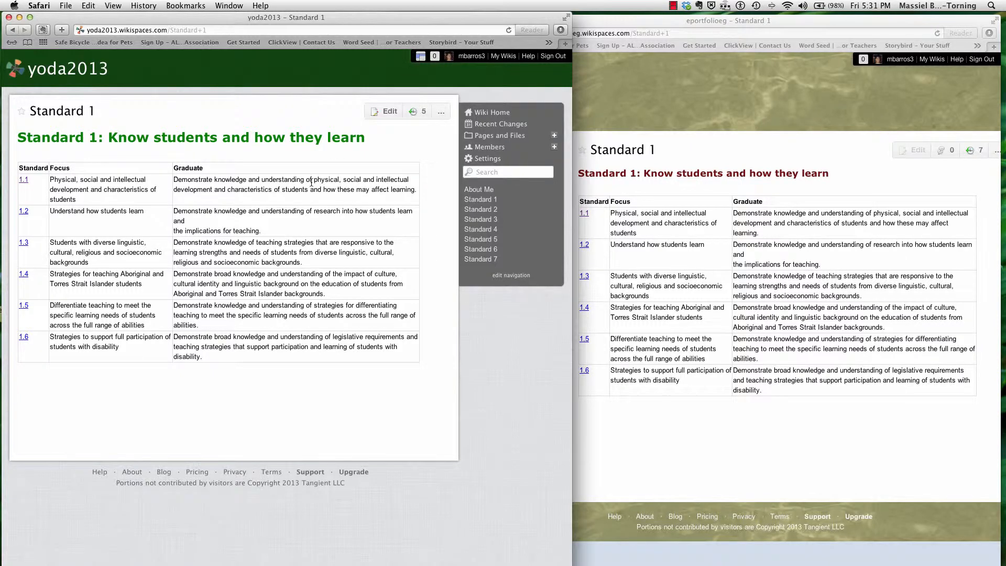
pyautogui.click(388, 113)
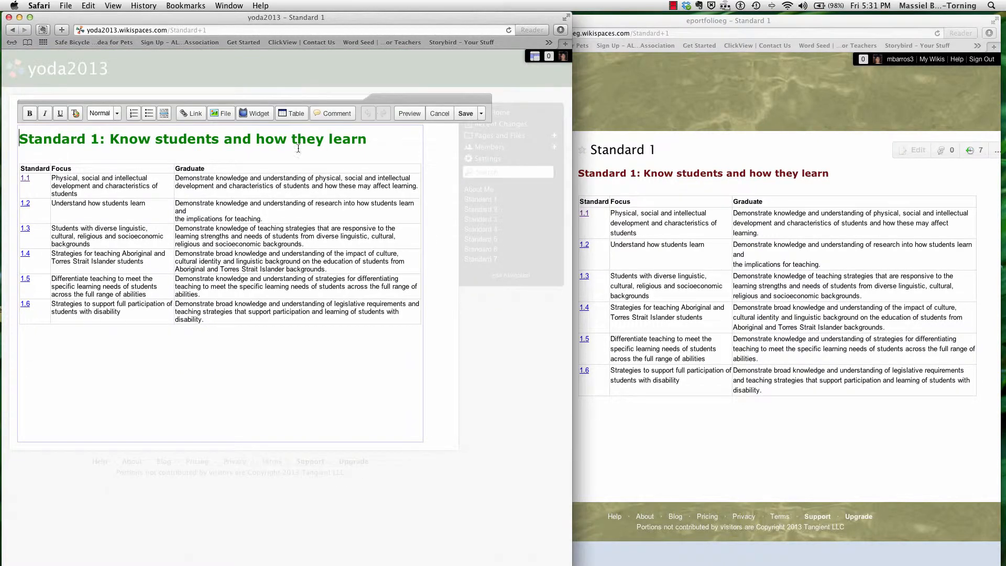
# Step: Remove the eportfolioeg wiki links from the numbers 1.1 and 1.2 in the Standard 1 table
pyautogui.moveTo(31, 178); pyautogui.dragTo(21, 179)
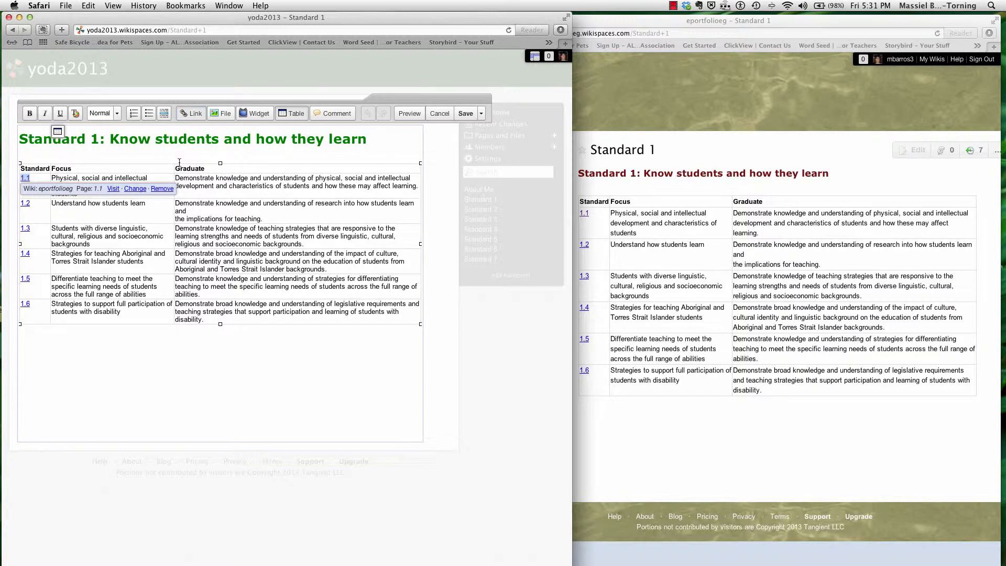
pyautogui.click(162, 189)
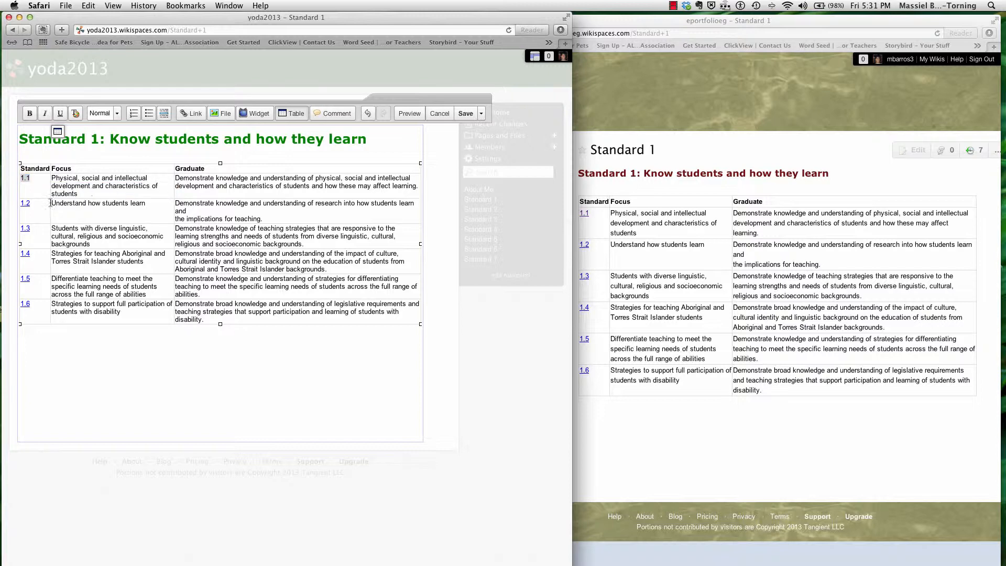
pyautogui.moveTo(31, 205); pyautogui.dragTo(20, 203)
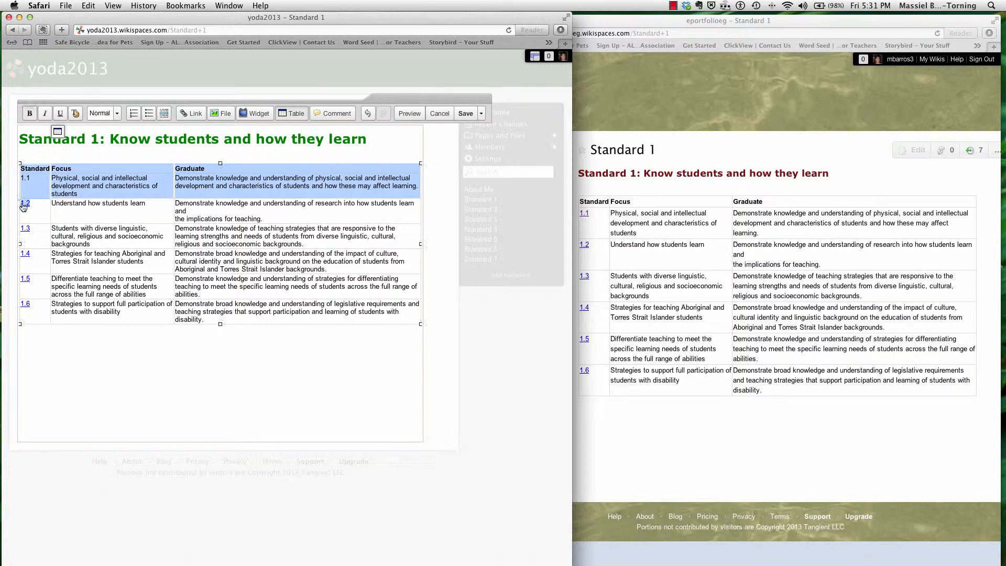
pyautogui.click(23, 206)
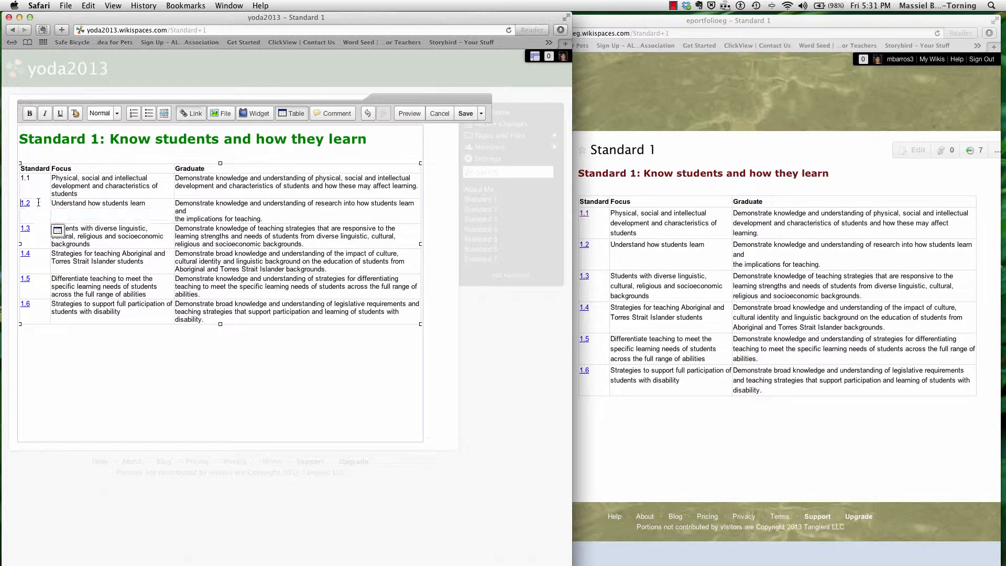
pyautogui.click(35, 203)
pyautogui.moveTo(35, 203); pyautogui.dragTo(21, 202)
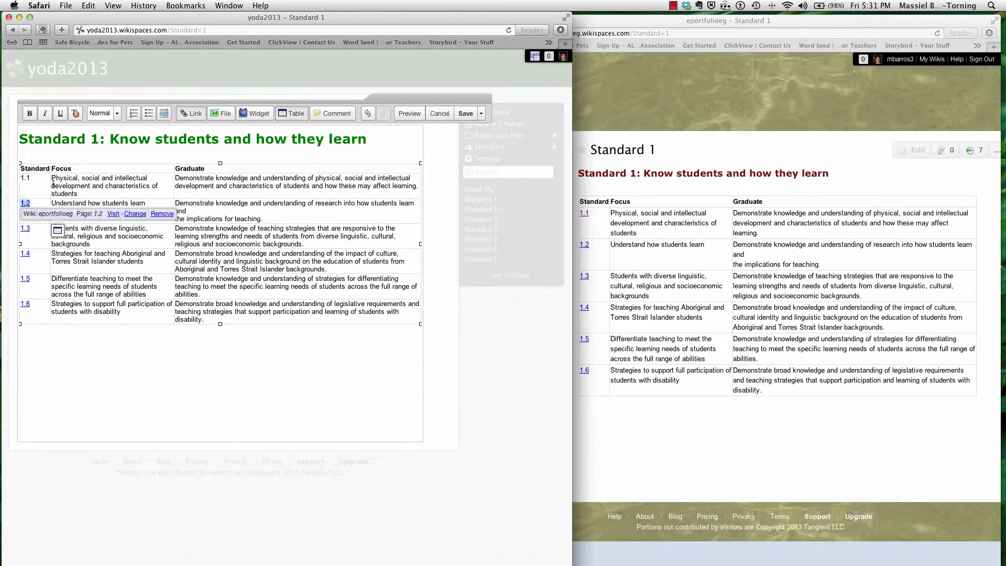
pyautogui.click(162, 214)
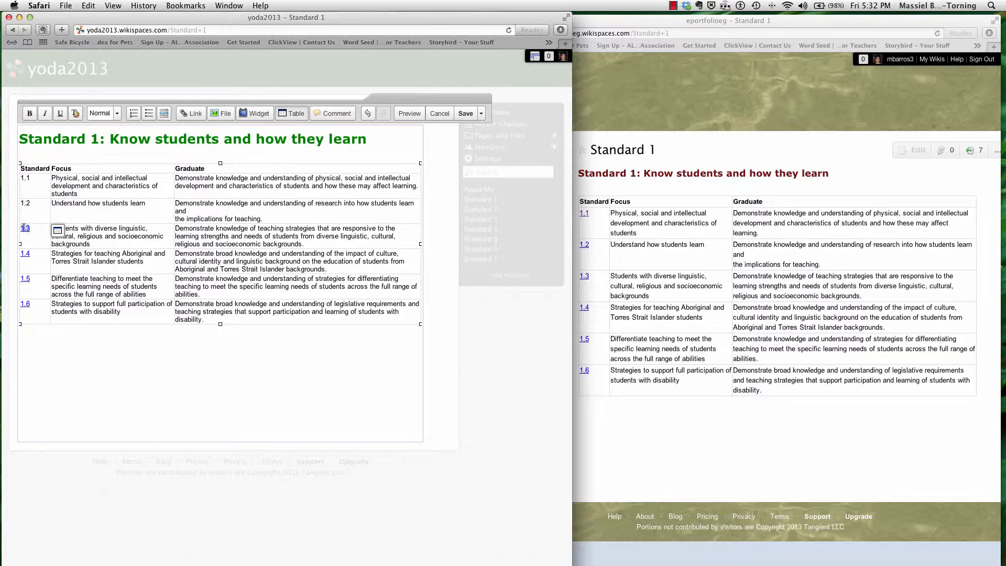
# Step: Remove the eportfolioeg wiki links from the numbers 1.3 to 1.6 in the Standard 1 table and save the page
pyautogui.moveTo(23, 227); pyautogui.dragTo(31, 228)
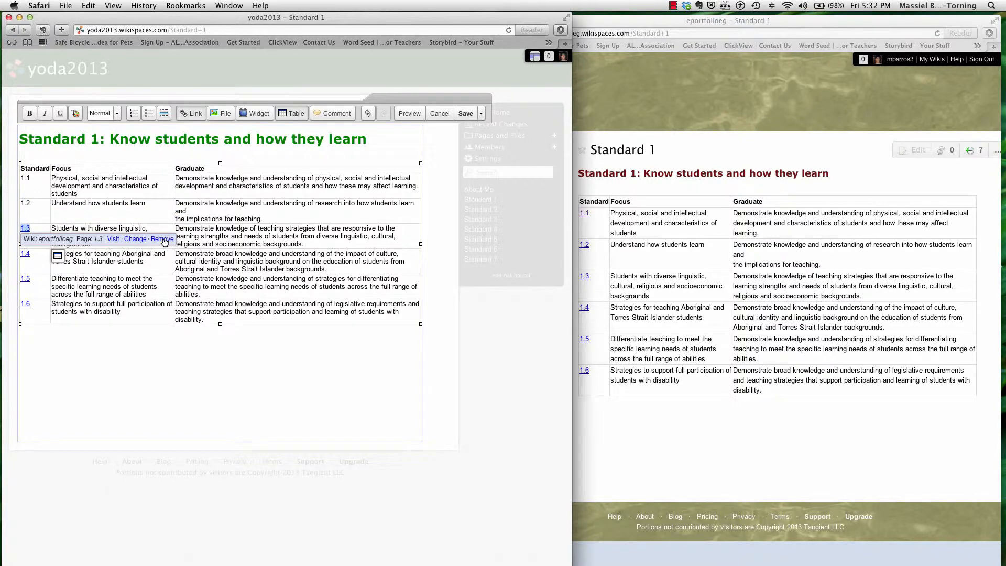
pyautogui.click(162, 240)
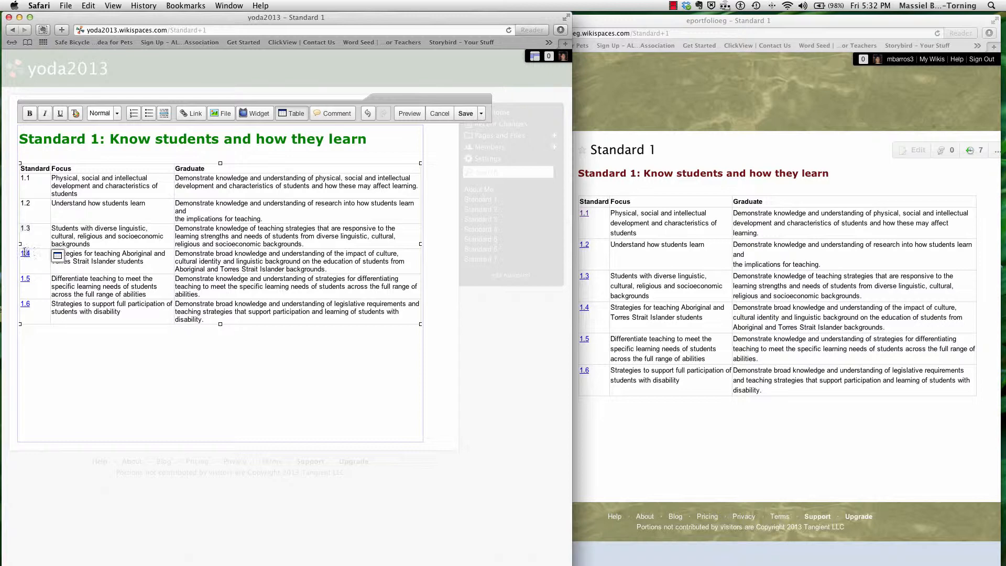
pyautogui.moveTo(29, 253); pyautogui.dragTo(21, 253)
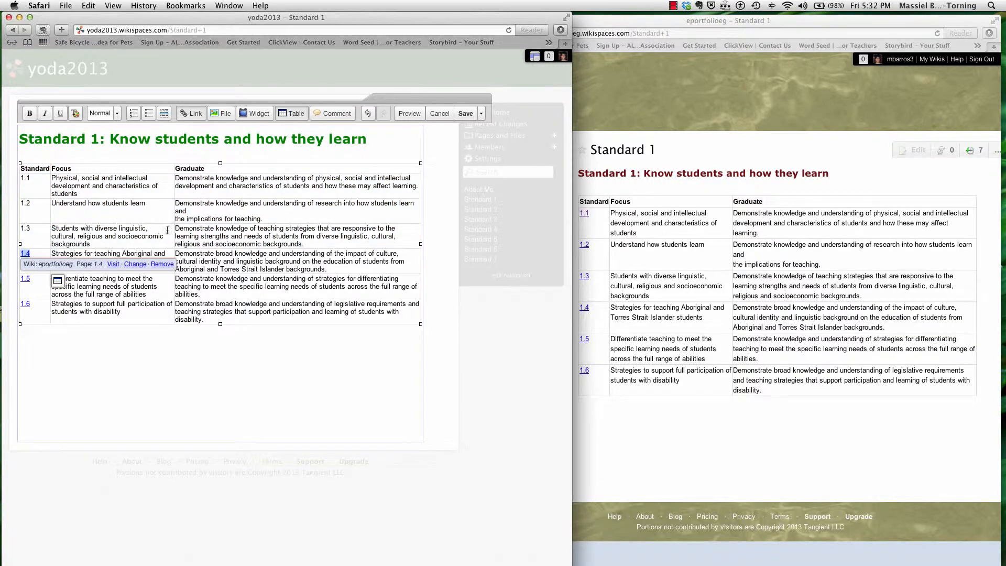
pyautogui.click(164, 265)
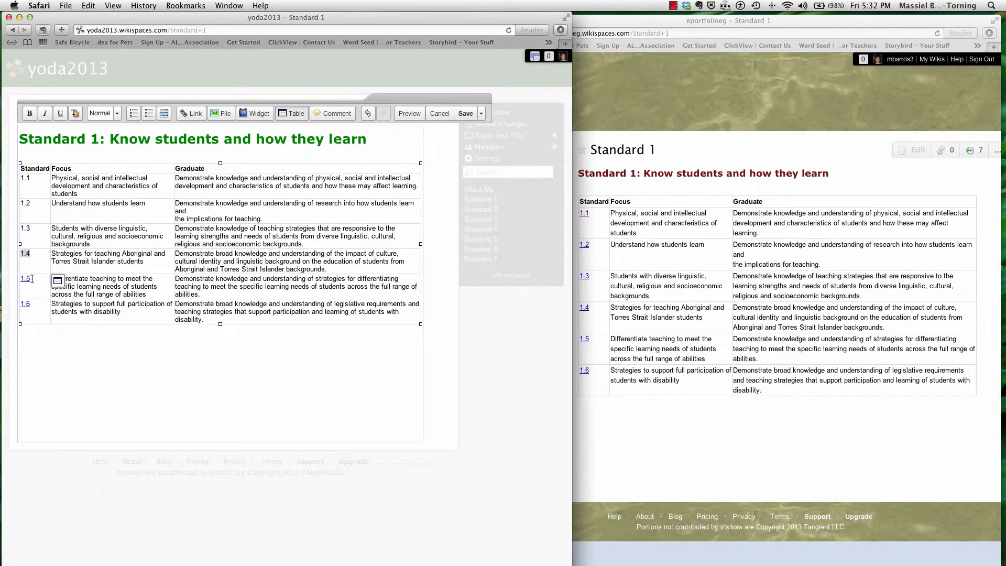
pyautogui.moveTo(31, 278); pyautogui.dragTo(20, 279)
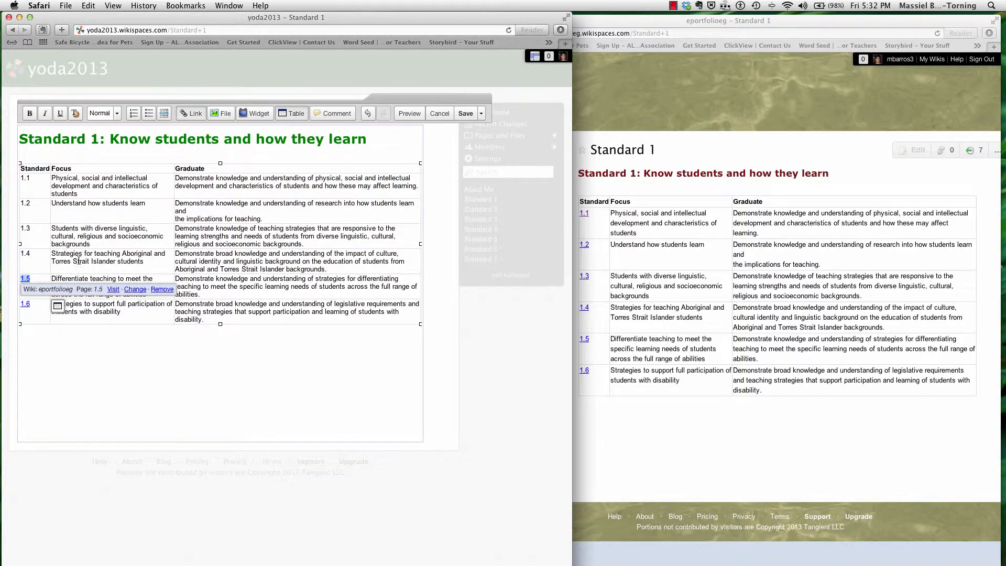
pyautogui.click(160, 291)
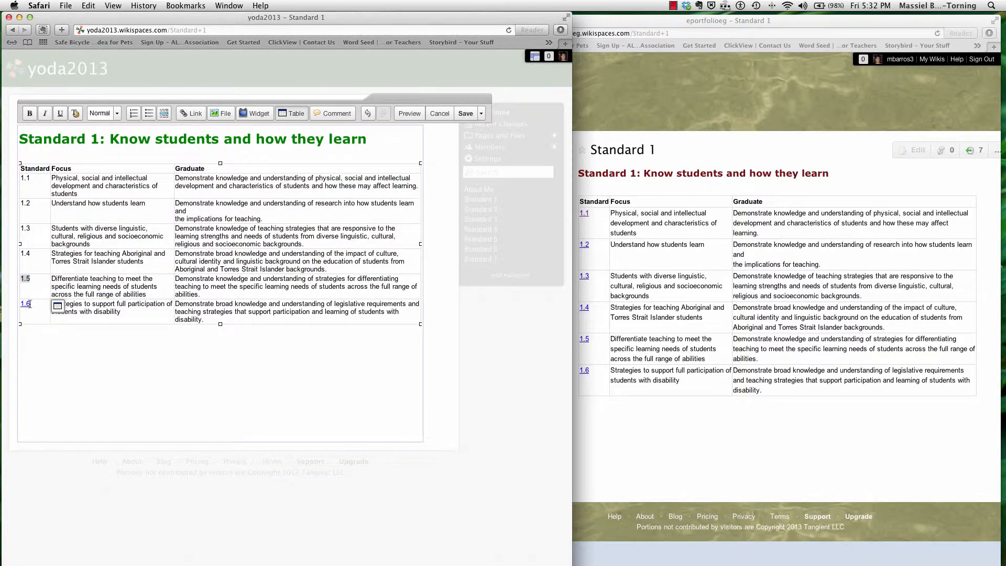
pyautogui.moveTo(31, 304); pyautogui.dragTo(22, 303)
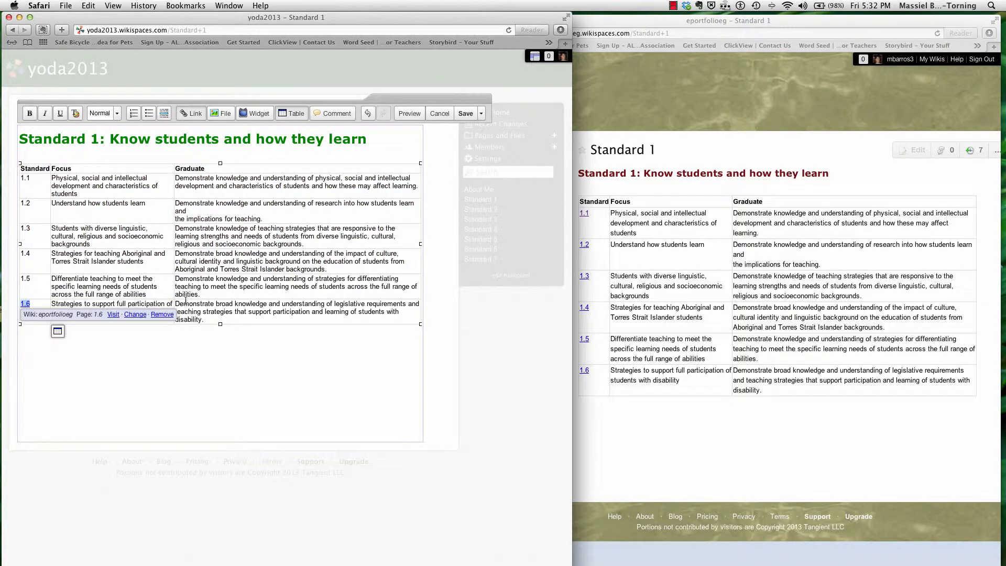
pyautogui.click(168, 318)
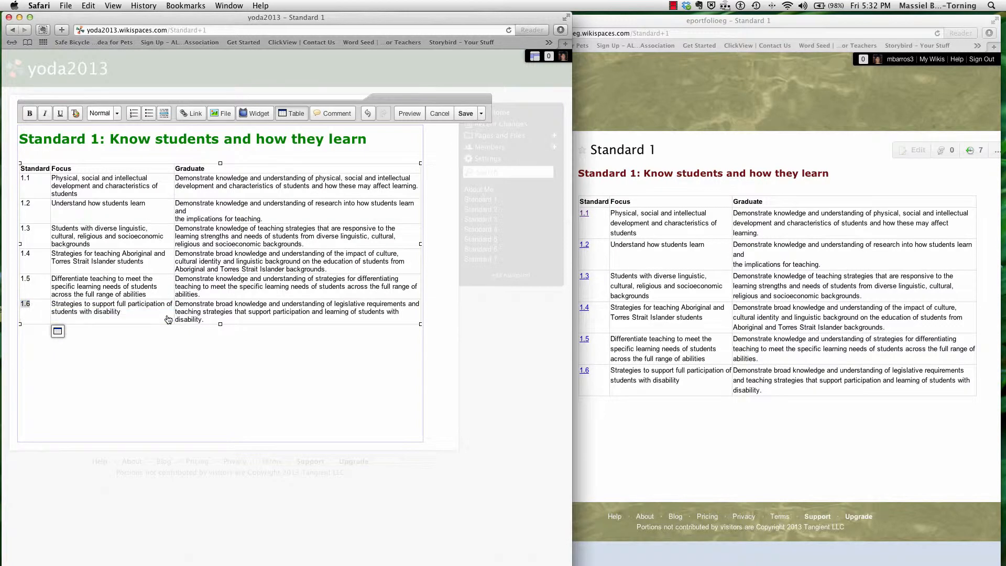
pyautogui.click(468, 115)
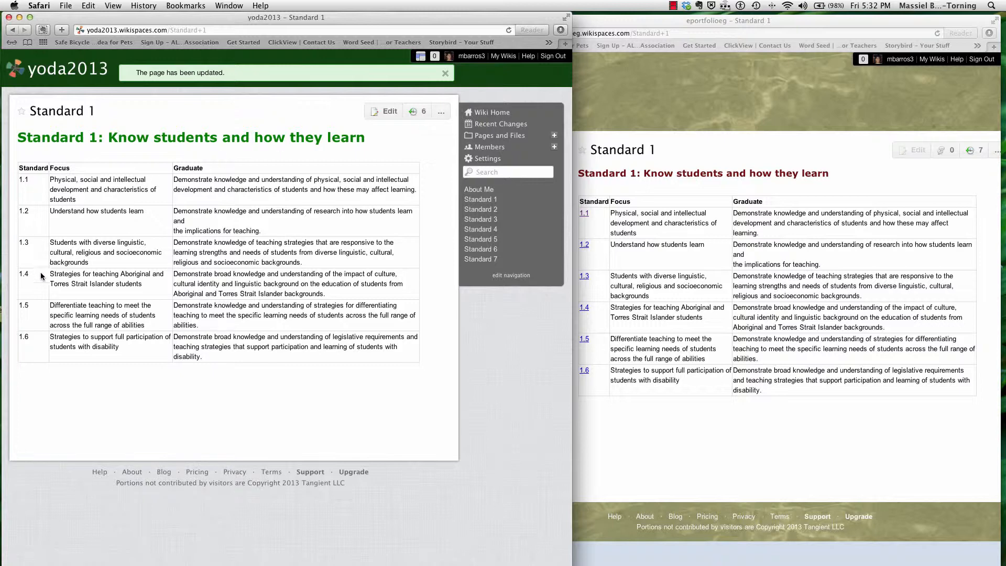
# Step: Create a new page named Standard 1.2 in the yoda2013 wiki
pyautogui.click(482, 135)
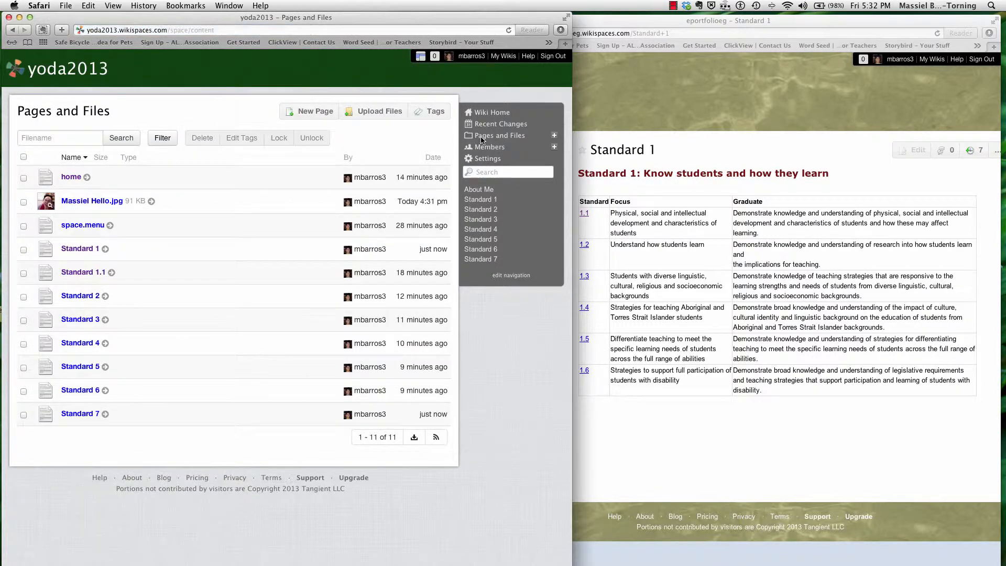
pyautogui.click(313, 114)
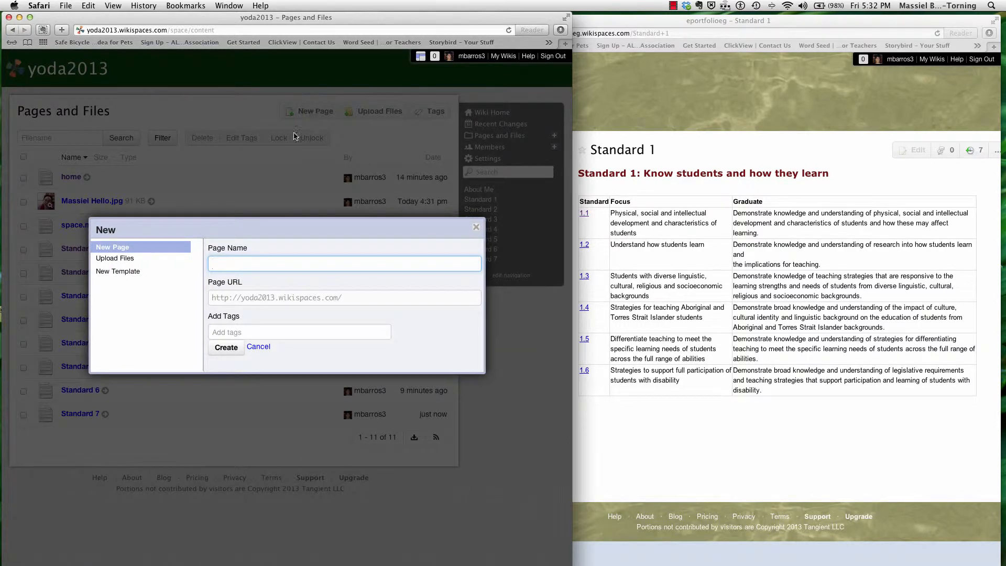
pyautogui.write('Standard 1.2')
pyautogui.click(223, 350)
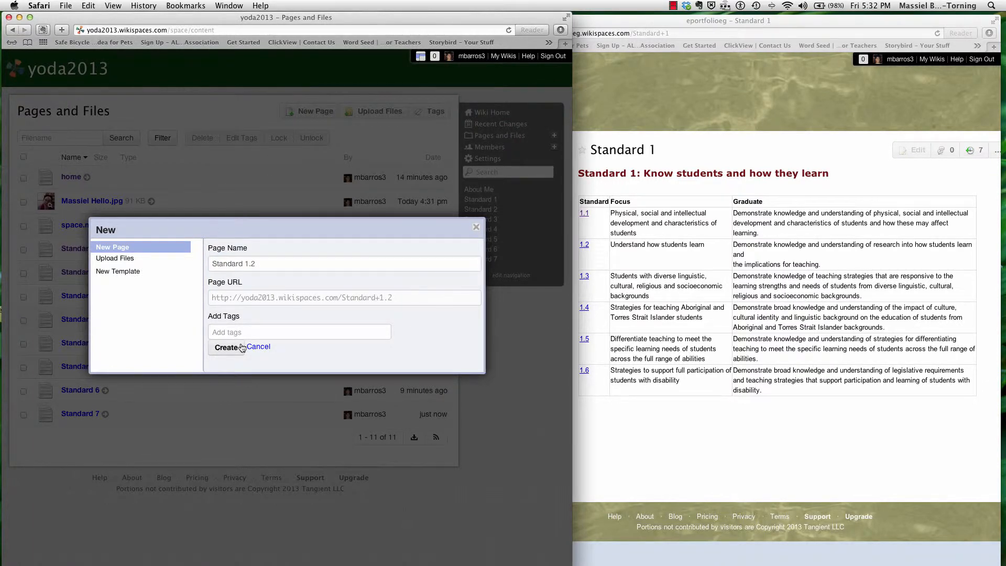
pyautogui.click(242, 348)
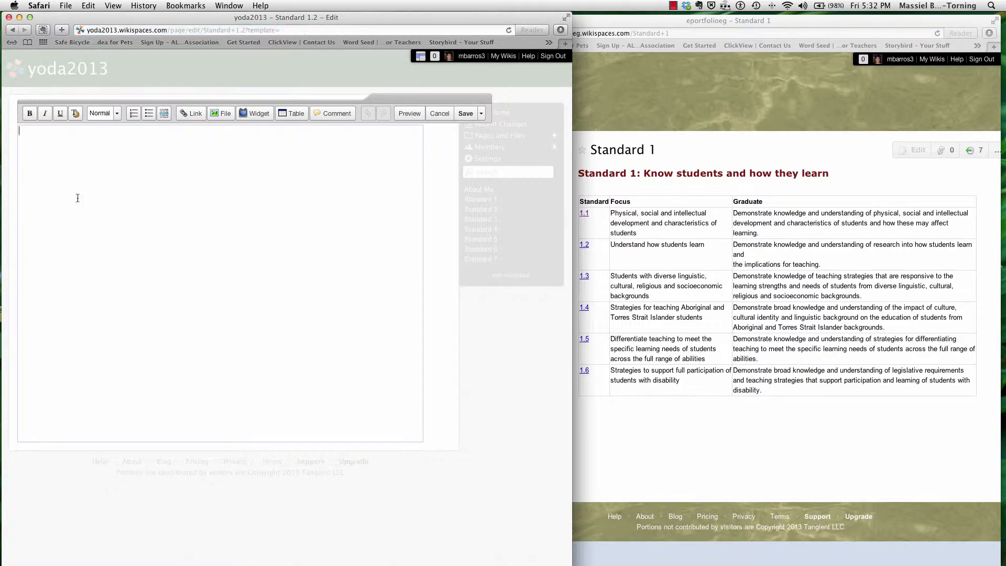
# Step: Add the level 1 heading "Standard 1.2 Understands how students learn" to the blank page
pyautogui.click(117, 117)
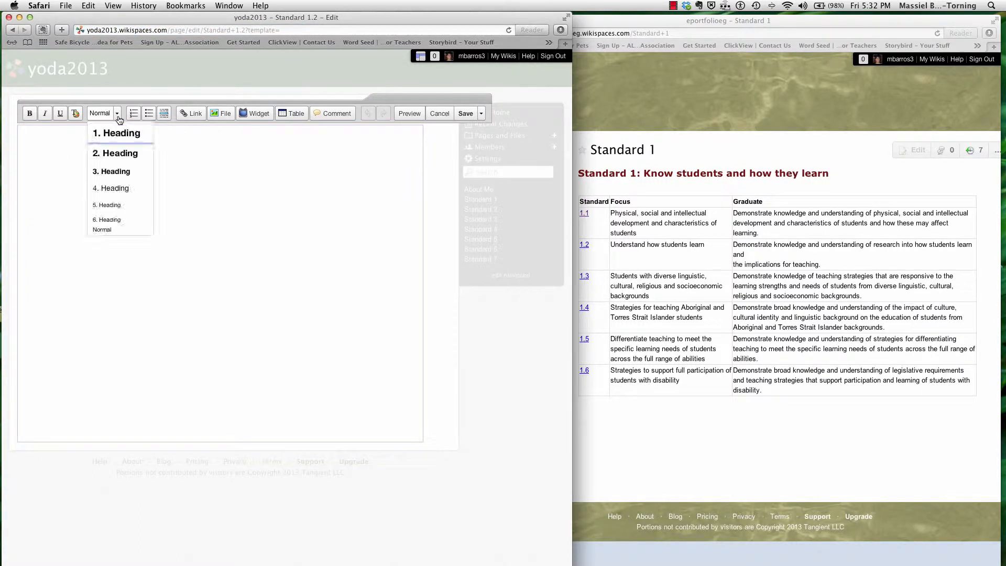
pyautogui.click(117, 131)
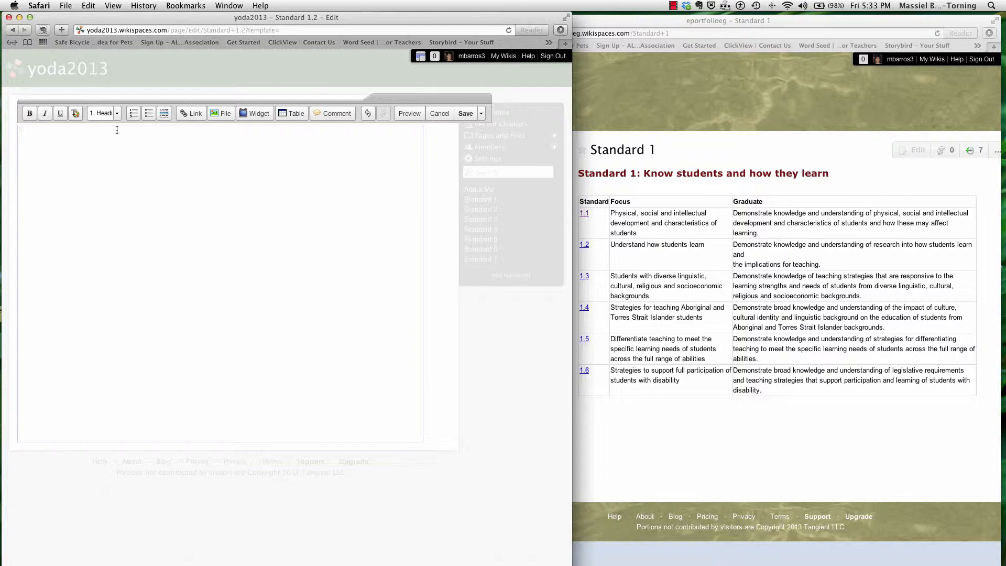
pyautogui.write('Standard 1.2 Understands how stu')
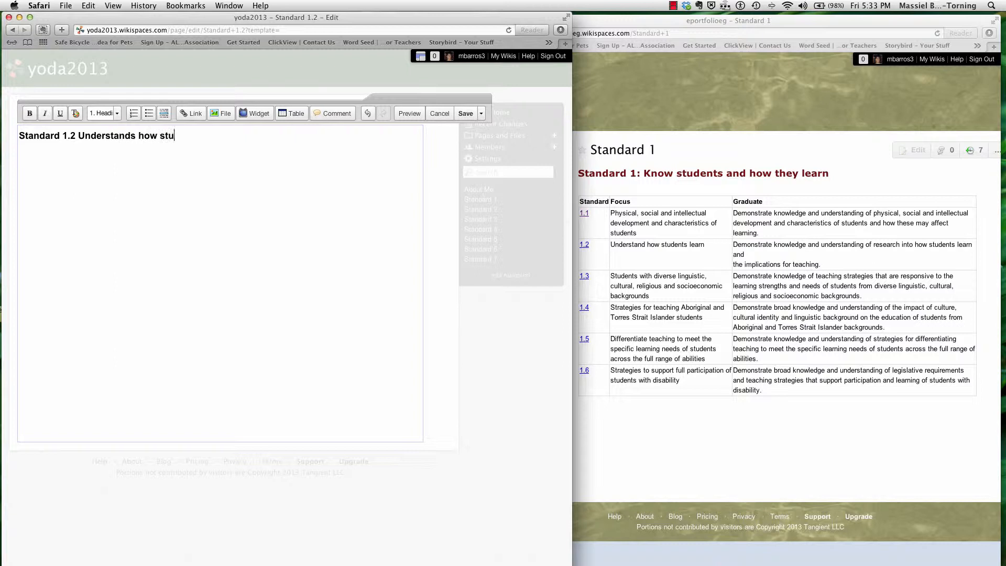
pyautogui.write('dents learn')
pyautogui.press('Return')
pyautogui.write('Demonstrate ')
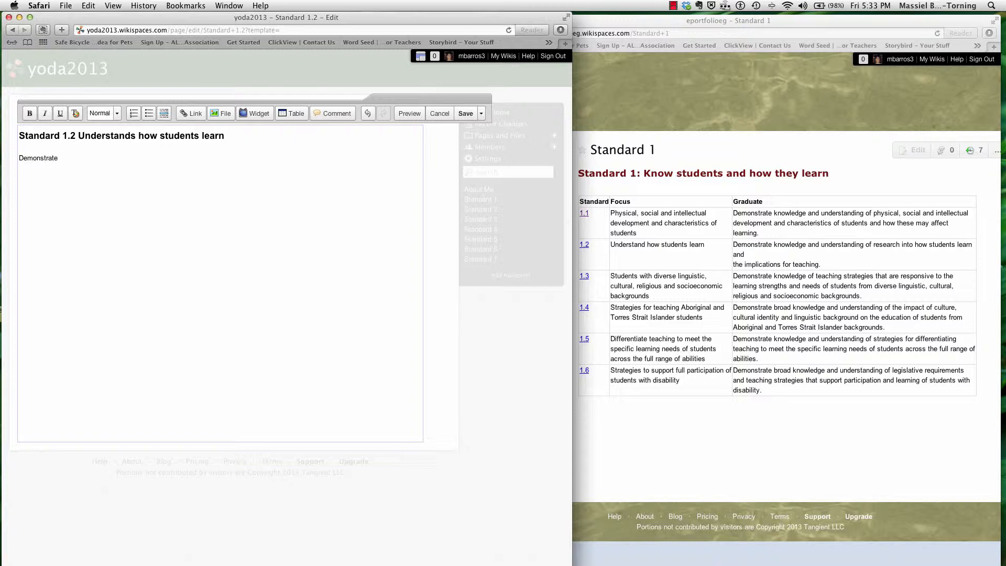
pyautogui.write('know')
pyautogui.press('BackSpace')
pyautogui.press('BackSpace')
pyautogui.press('BackSpace')
pyautogui.press('BackSpace')
# Step: Copy the Graduate text of row 1.2 from the eportfolioeg wiki and paste it under the heading, replacing the word Demonstrate
pyautogui.click(815, 267)
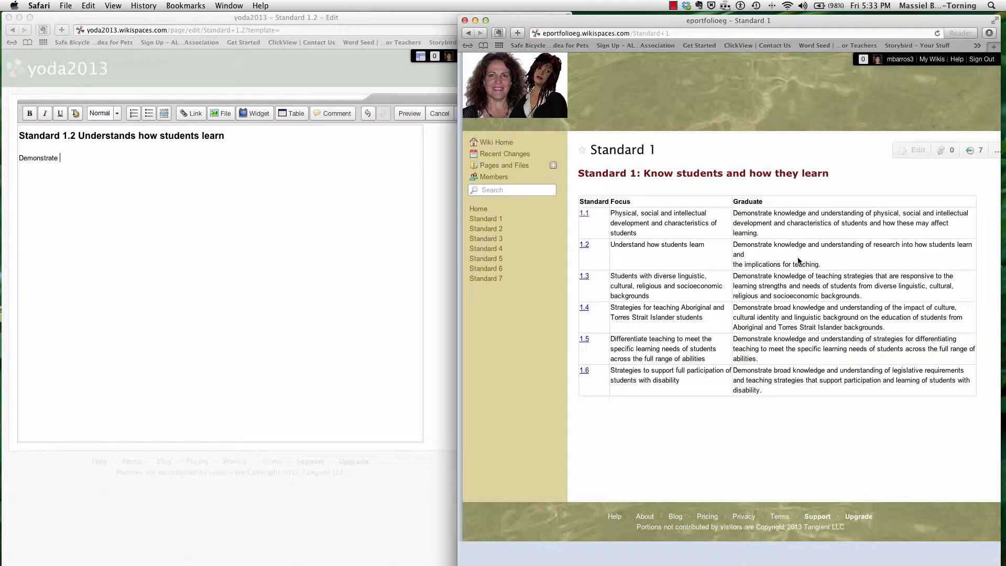
pyautogui.moveTo(733, 244); pyautogui.dragTo(811, 260)
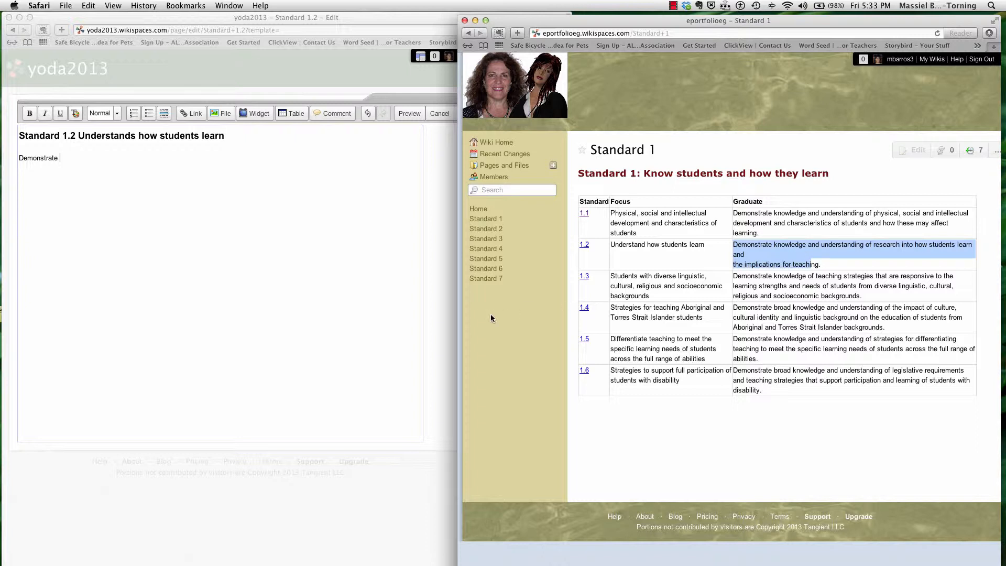
pyautogui.press('super+c')
pyautogui.click(58, 156)
pyautogui.moveTo(60, 157); pyautogui.dragTo(15, 160)
pyautogui.press('super+v')
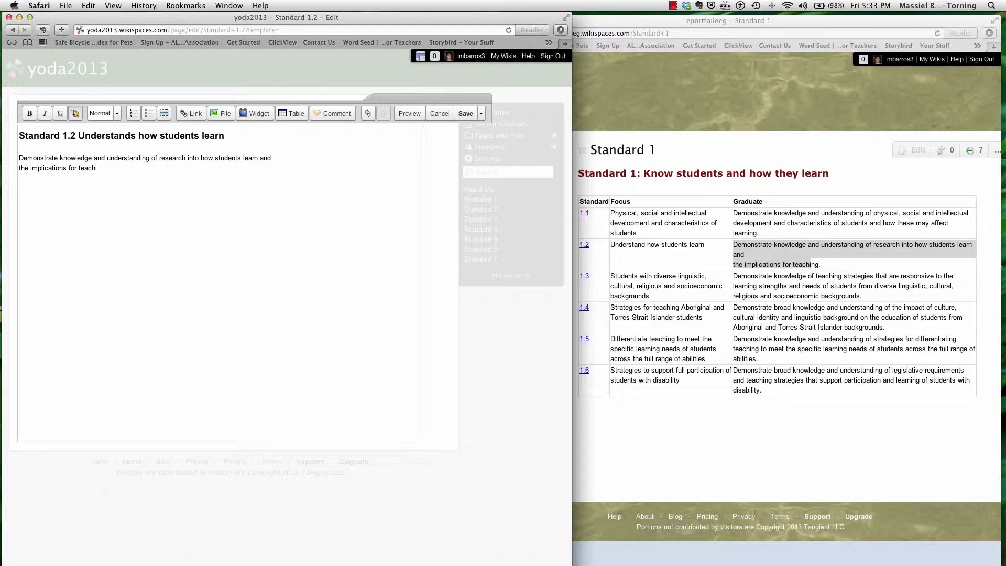
# Step: Repair the pasted sentence so it ends with "teaching." and runs on one line, and save the Standard 1.2 page
pyautogui.write('ng.')
pyautogui.click(19, 168)
pyautogui.press('BackSpace')
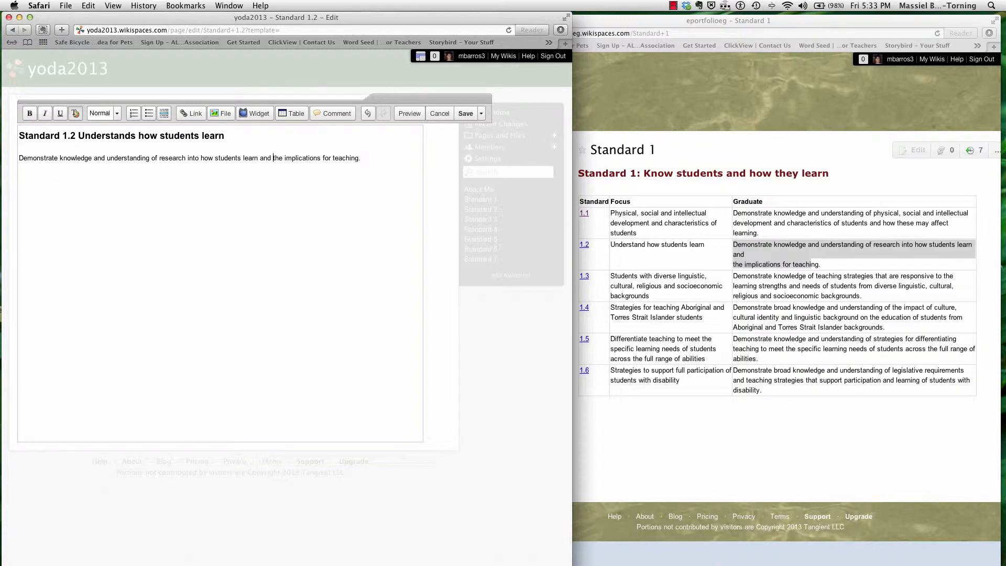
pyautogui.moveTo(367, 158); pyautogui.dragTo(40, 170)
pyautogui.keyDown('shift'); pyautogui.click(20, 157); pyautogui.keyUp('shift')
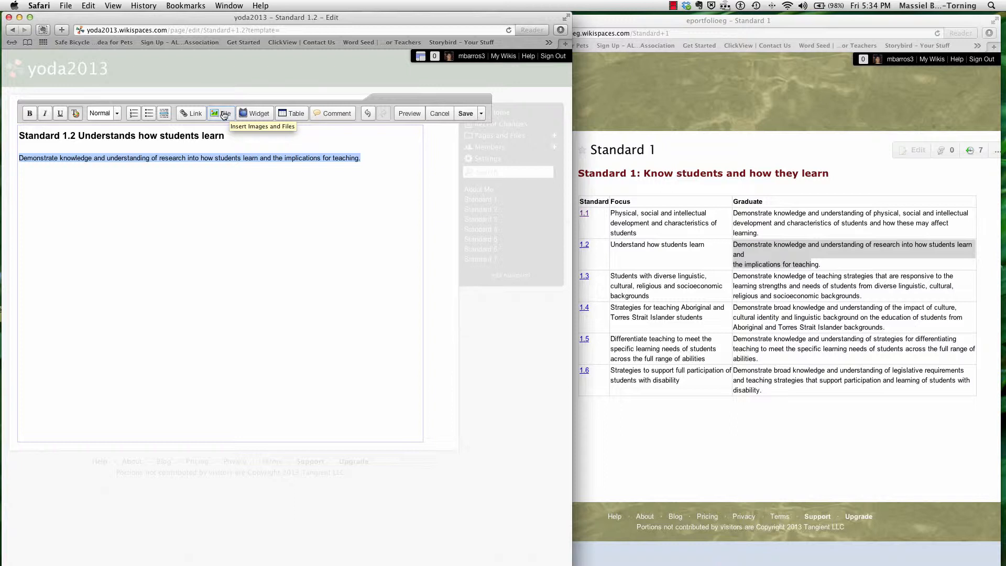
pyautogui.click(472, 117)
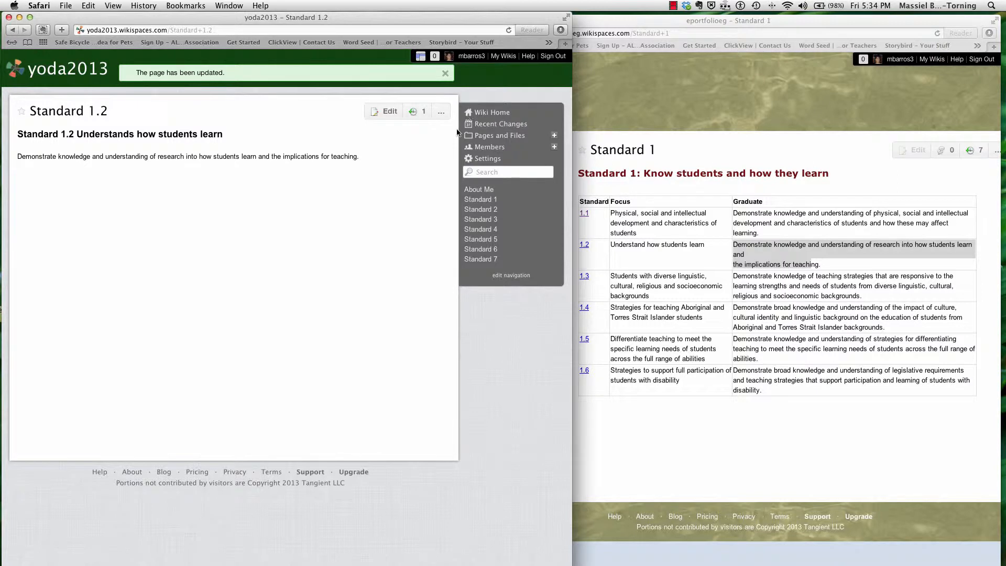
# Step: Open the Standard 1.1 page from the yoda2013 page list to review its layout
pyautogui.click(480, 200)
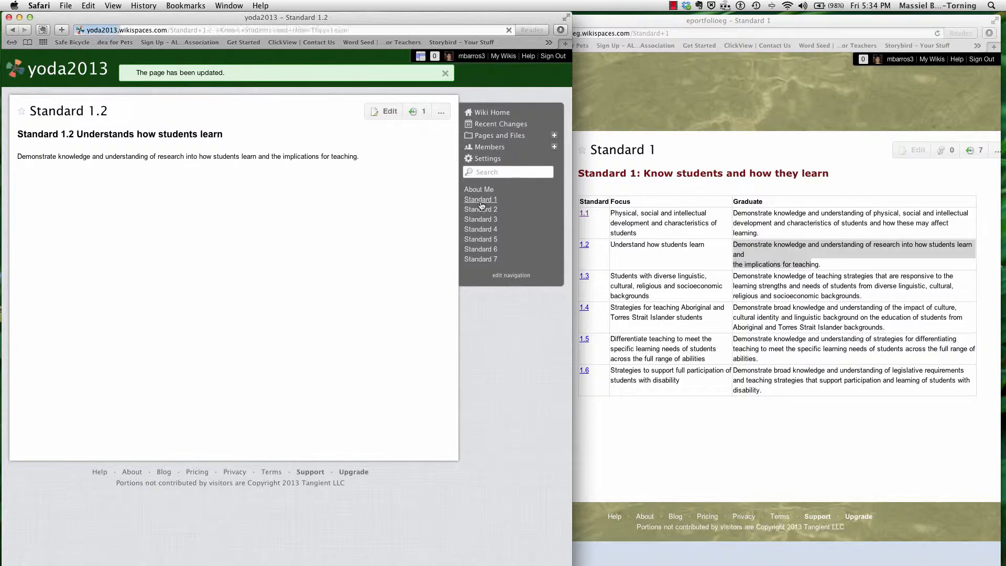
pyautogui.click(486, 138)
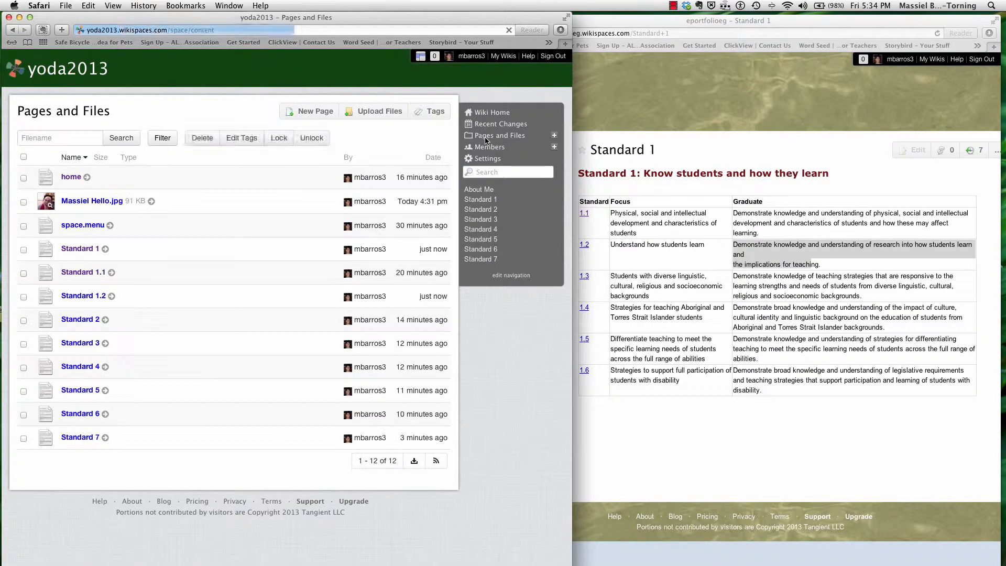
pyautogui.click(72, 273)
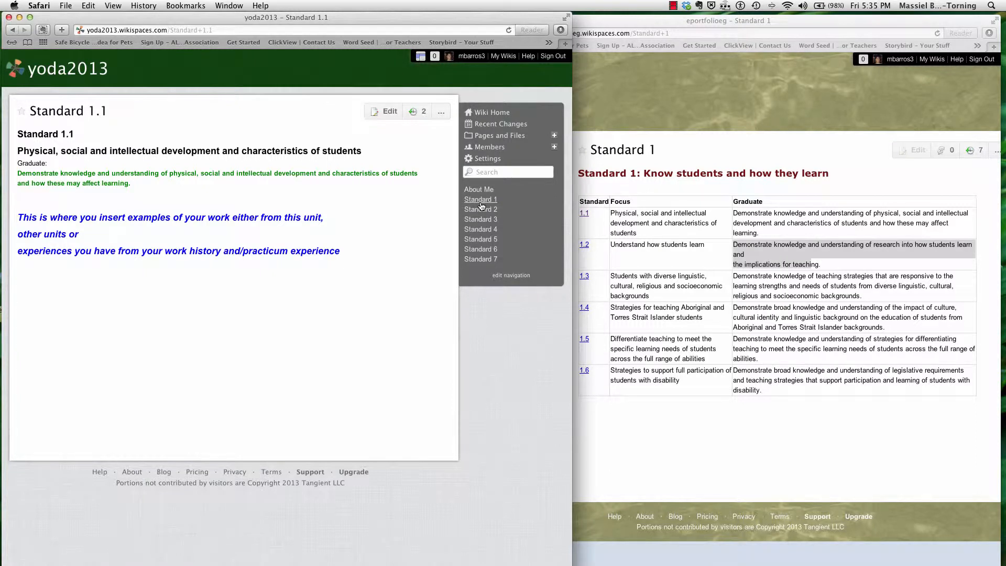
# Step: Open the Standard 1 page from the yoda2013 page list for editing
pyautogui.click(487, 136)
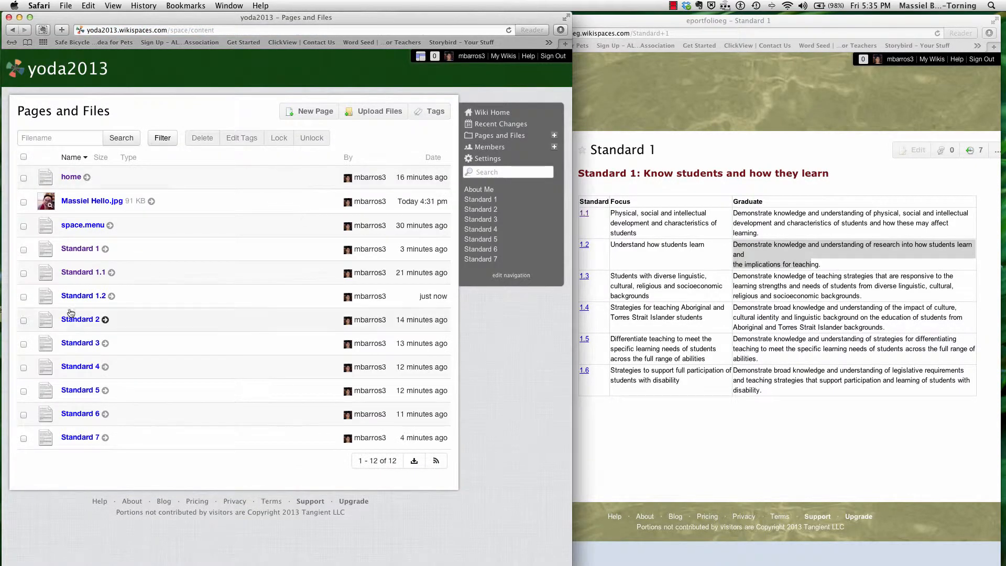
pyautogui.click(80, 249)
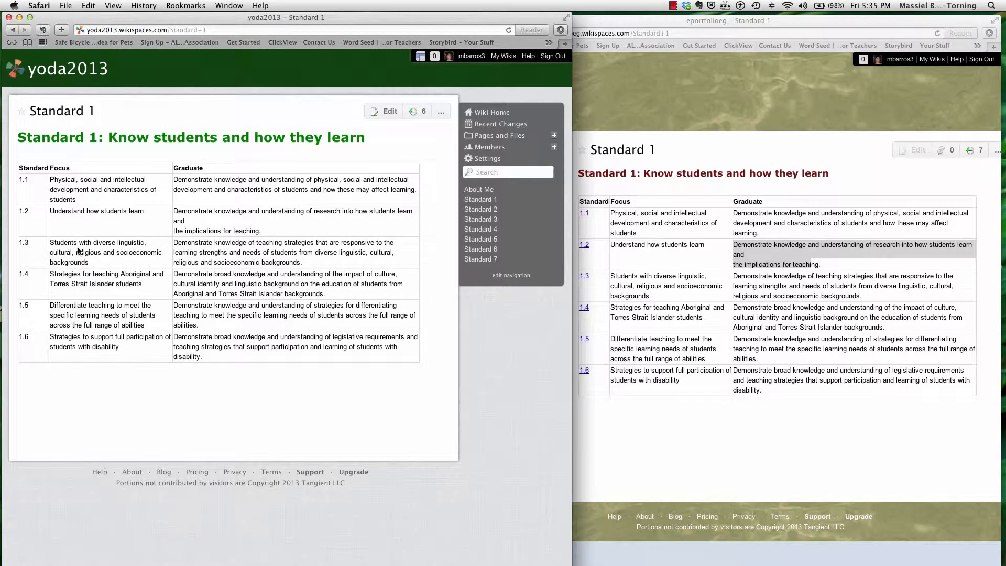
pyautogui.click(387, 111)
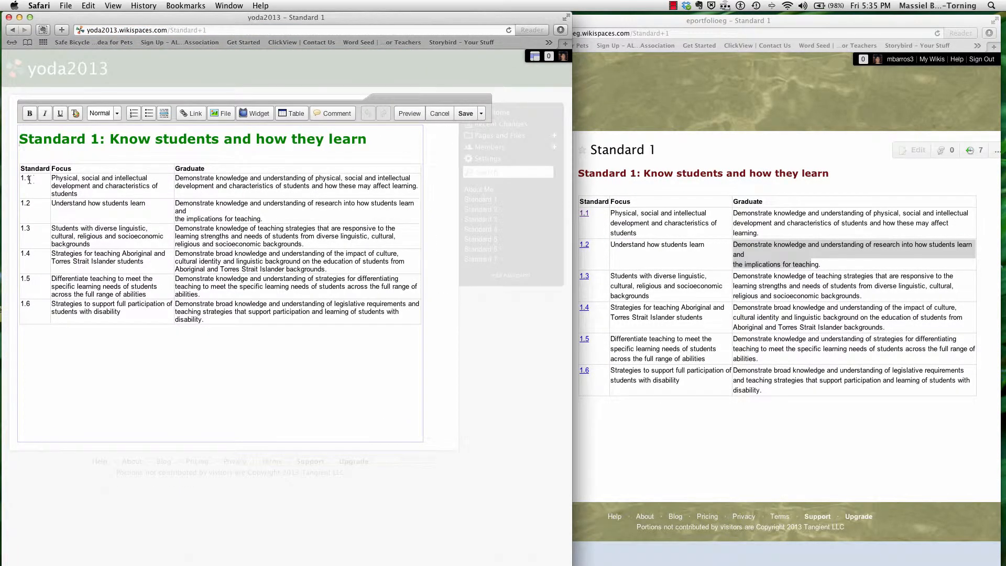
# Step: Link the 1.1 entry in the Standard 1 table to the Standard 1.1 page of yoda2013 and save the page
pyautogui.moveTo(29, 180); pyautogui.dragTo(20, 179)
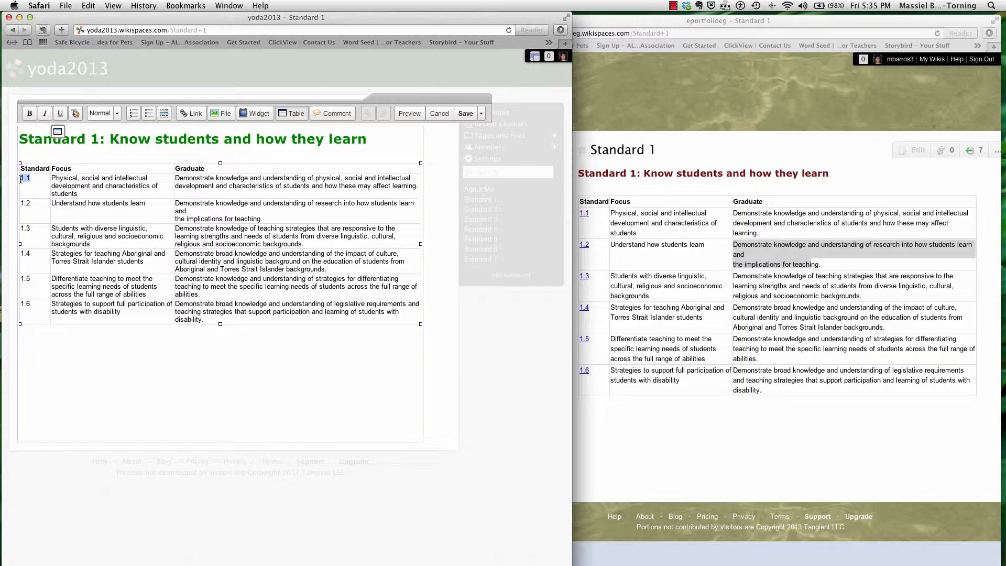
pyautogui.click(191, 115)
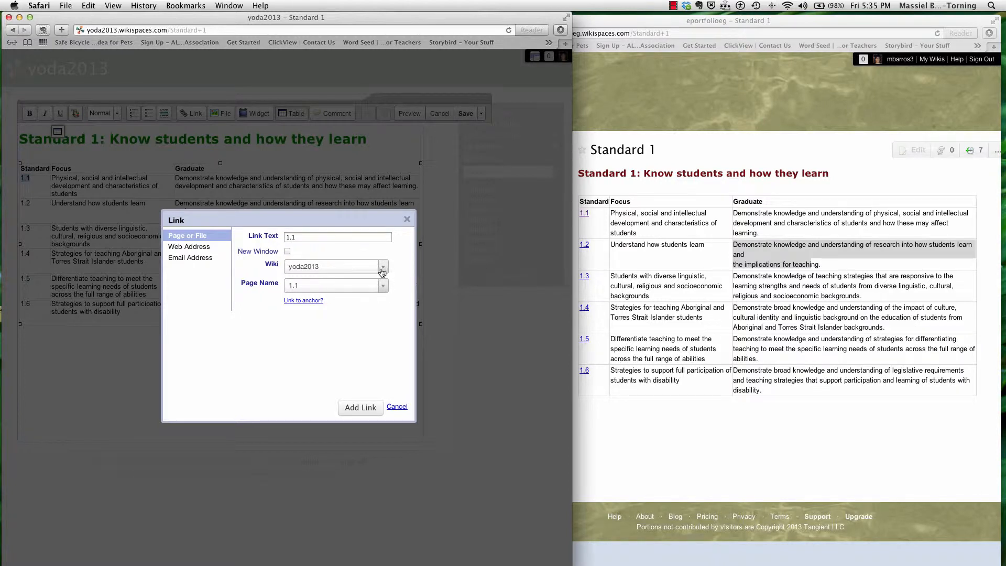
pyautogui.click(382, 287)
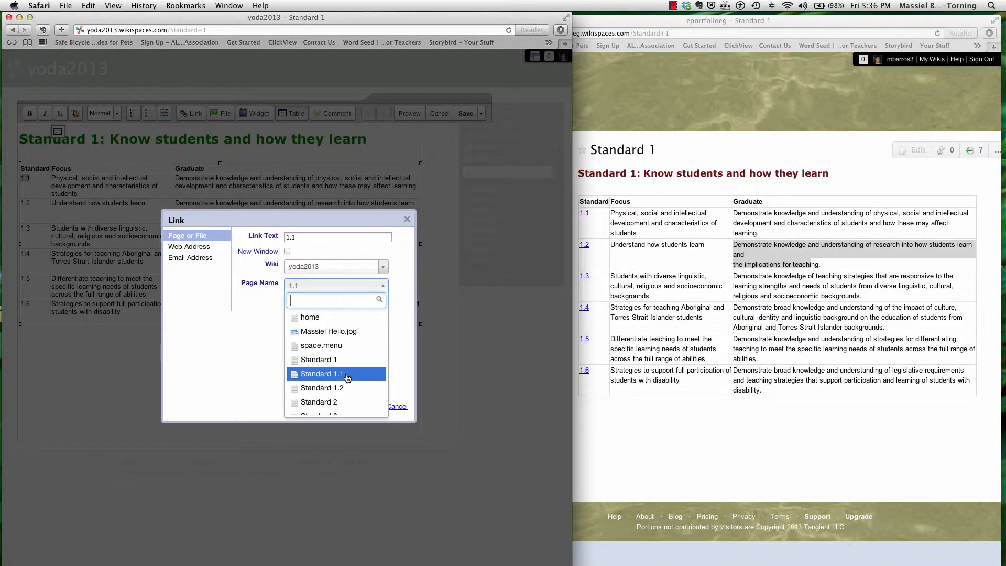
pyautogui.click(322, 374)
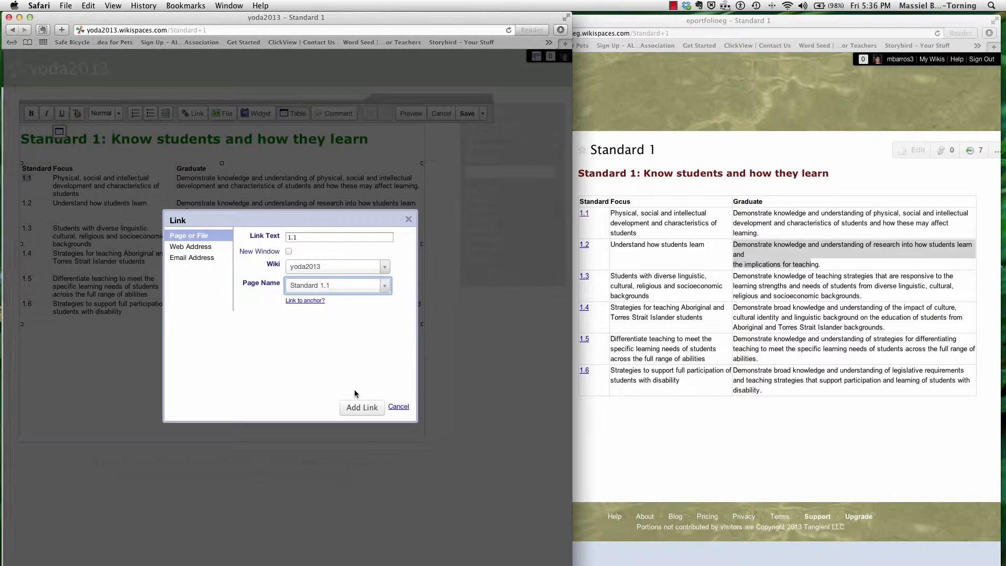
pyautogui.click(358, 411)
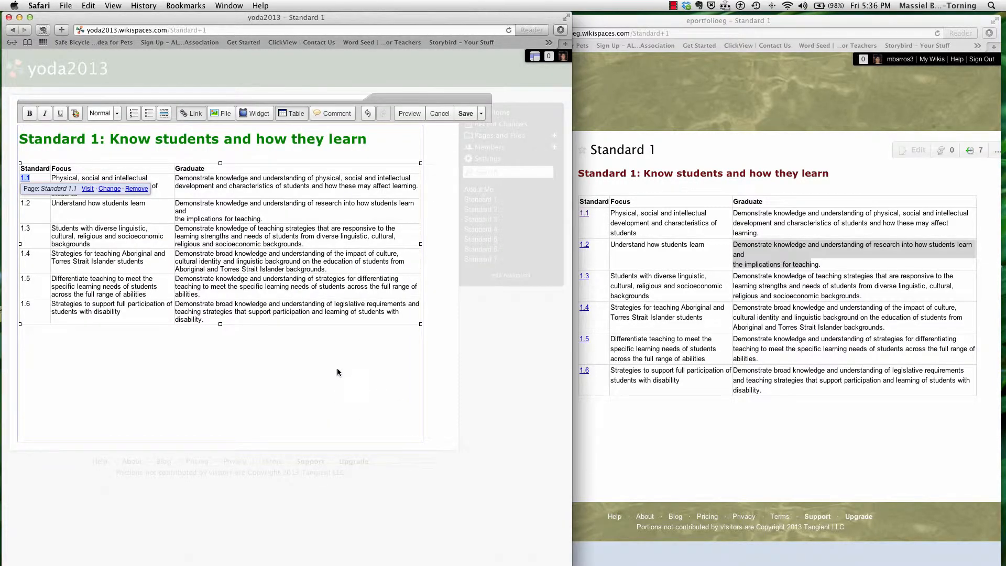
pyautogui.click(206, 357)
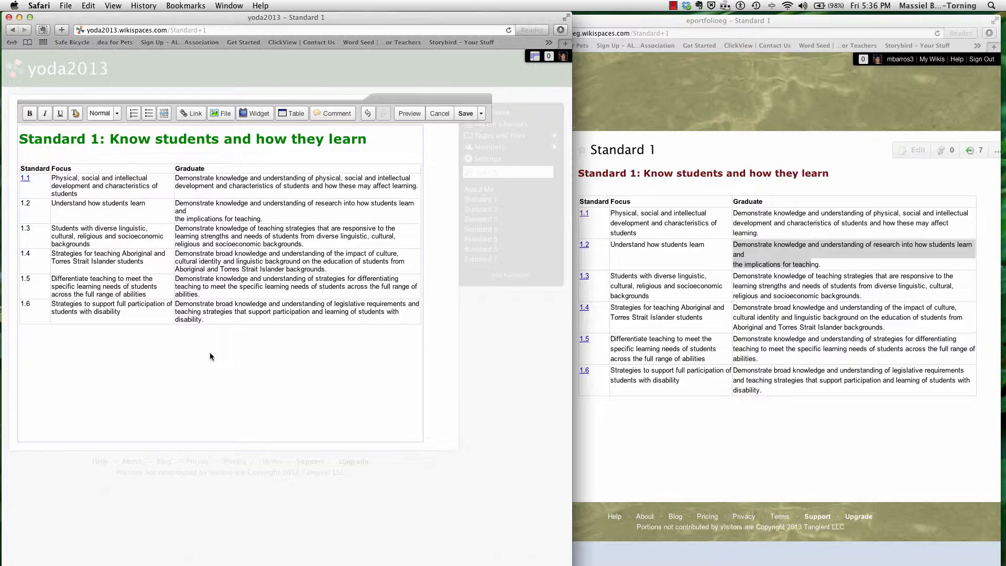
pyautogui.click(468, 119)
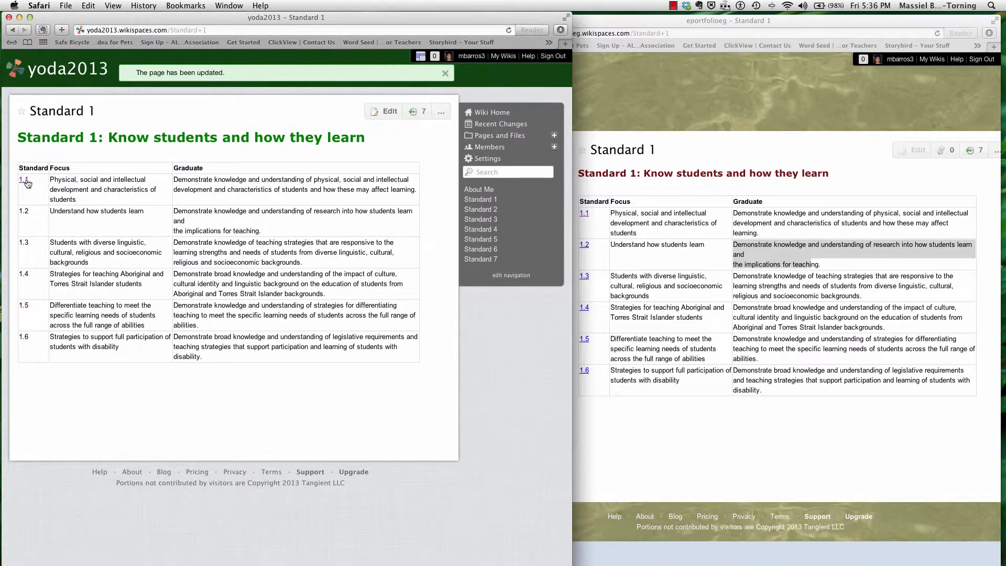
# Step: Follow the 1.1 table link to check its target, and open the Standard 4 page of the eportfolioeg wiki for comparison
pyautogui.click(24, 180)
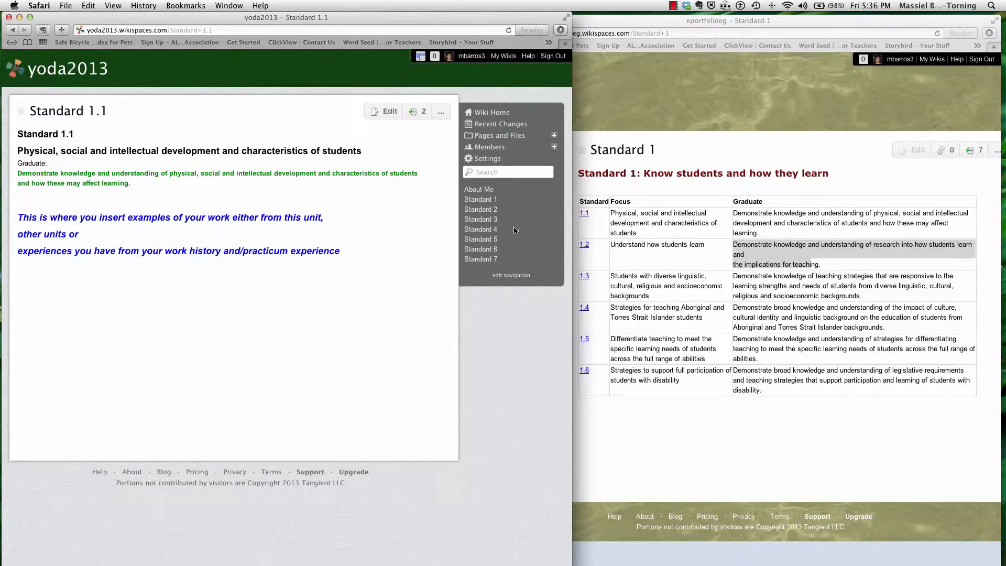
pyautogui.click(653, 89)
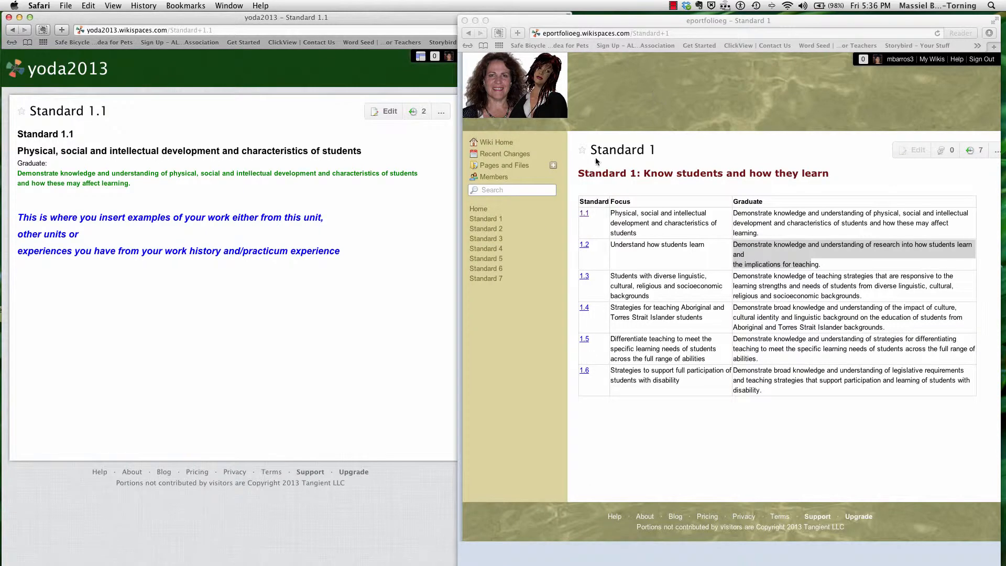
pyautogui.click(488, 251)
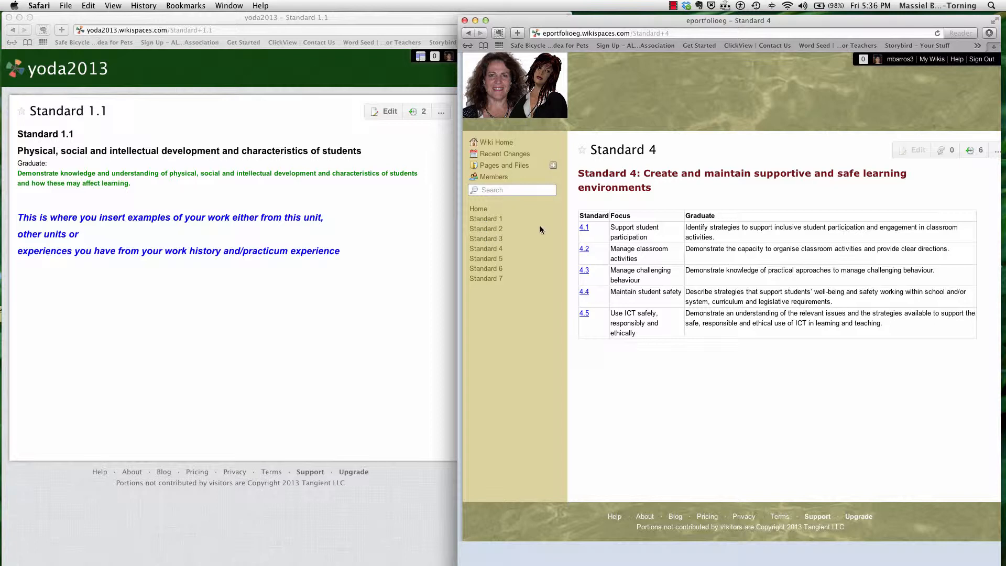
# Step: Open the yoda2013 navigation menu for editing and link its About Me entry to the home page
pyautogui.click(385, 235)
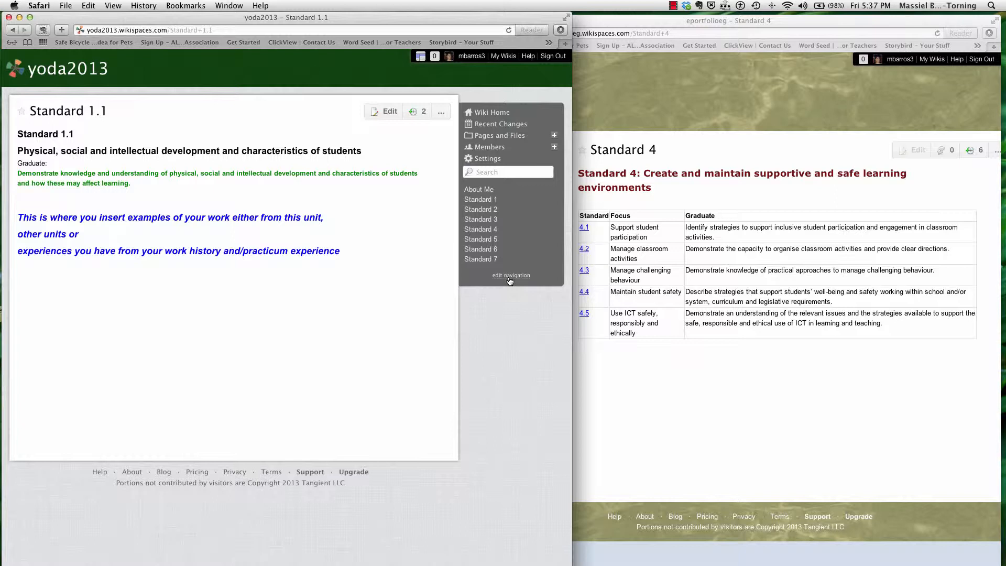
pyautogui.click(509, 279)
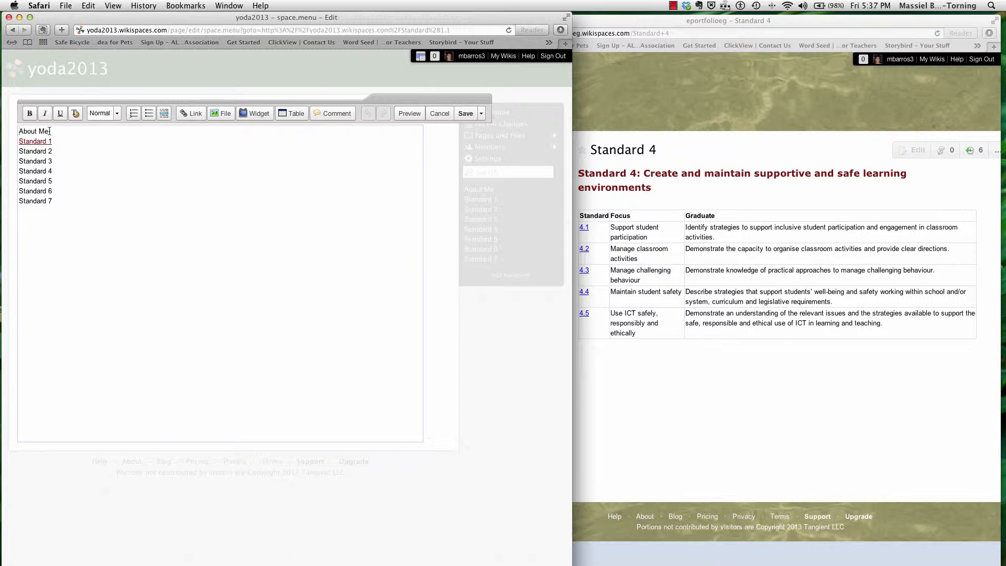
pyautogui.moveTo(48, 131); pyautogui.dragTo(9, 131)
pyautogui.click(194, 113)
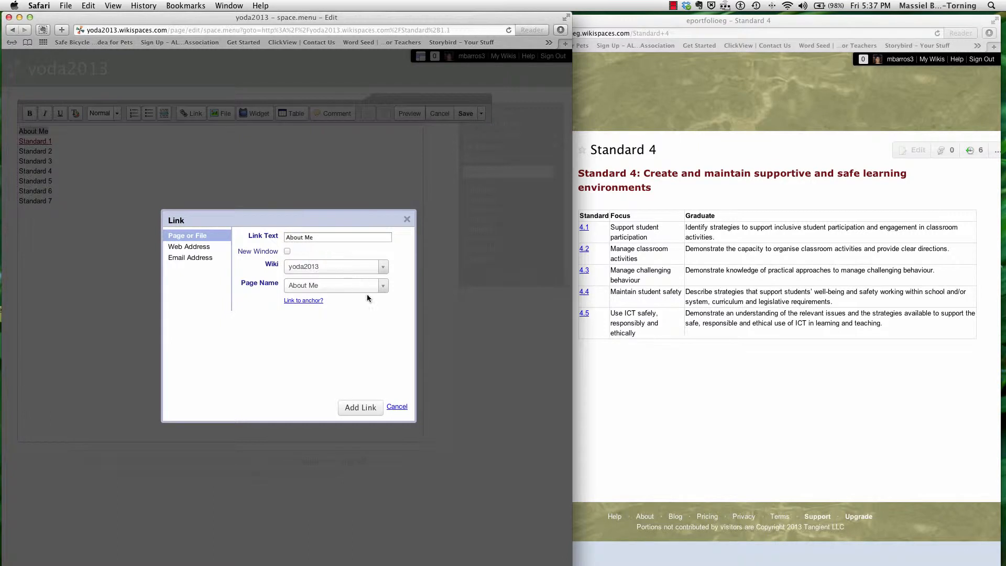
pyautogui.click(382, 287)
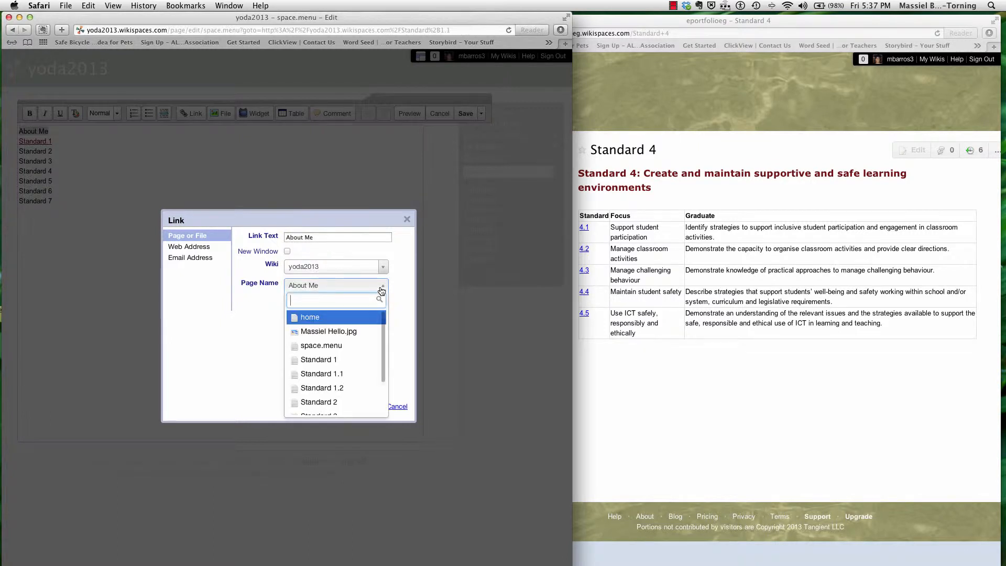
pyautogui.click(319, 318)
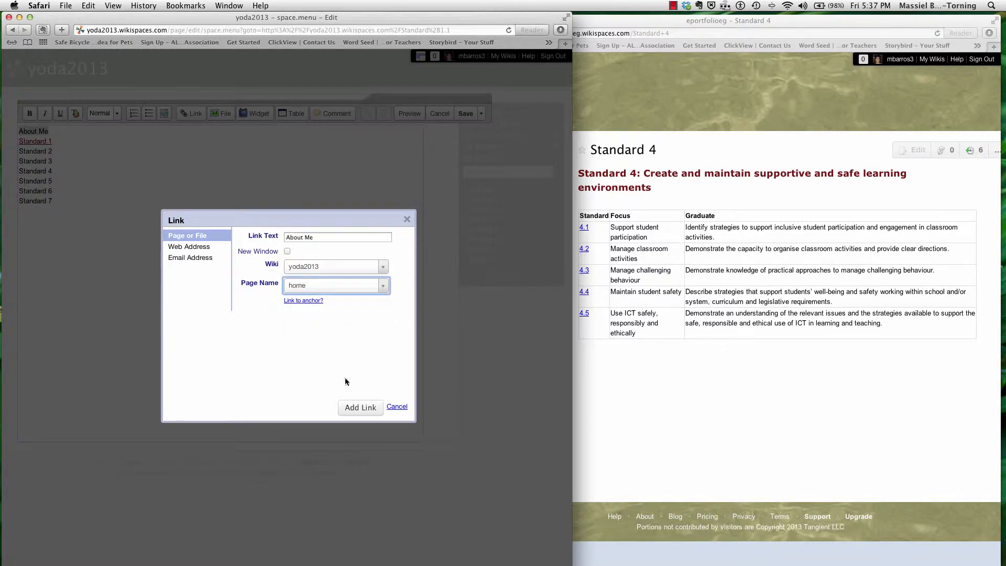
pyautogui.click(353, 409)
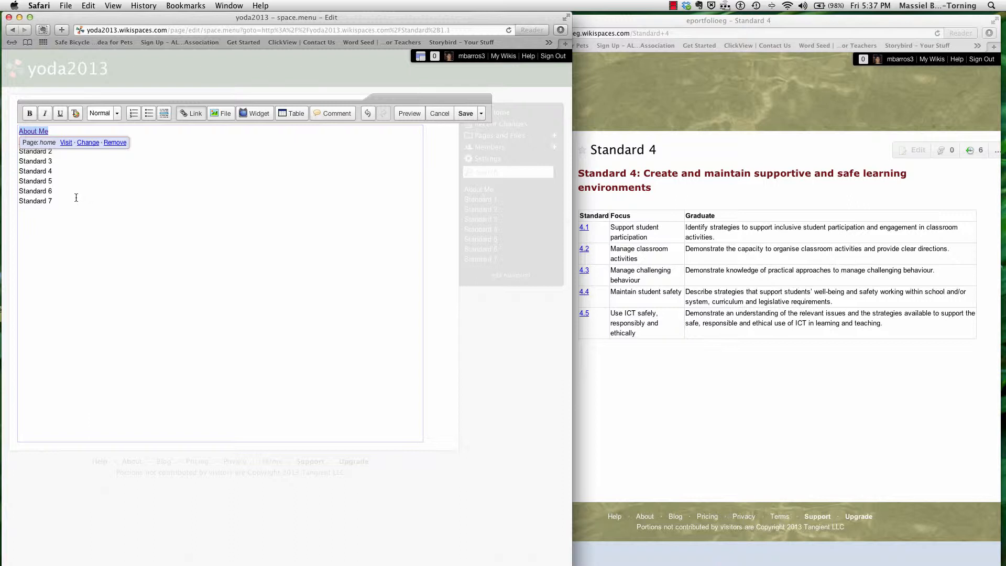
# Step: Link the Standard 7 entry of the navigation menu to the Standard 7 page
pyautogui.click(54, 201)
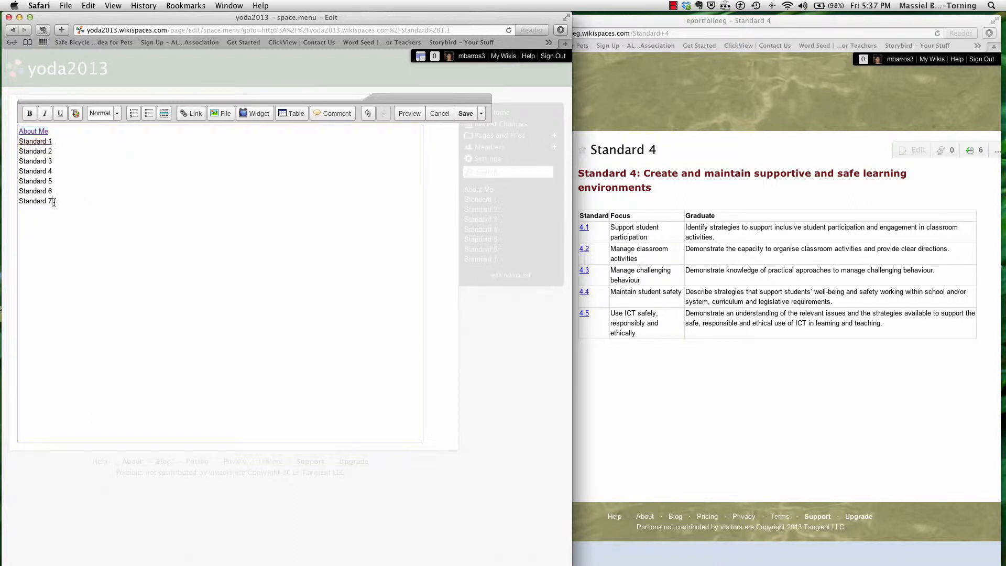
pyautogui.moveTo(54, 202); pyautogui.dragTo(20, 202)
pyautogui.click(186, 116)
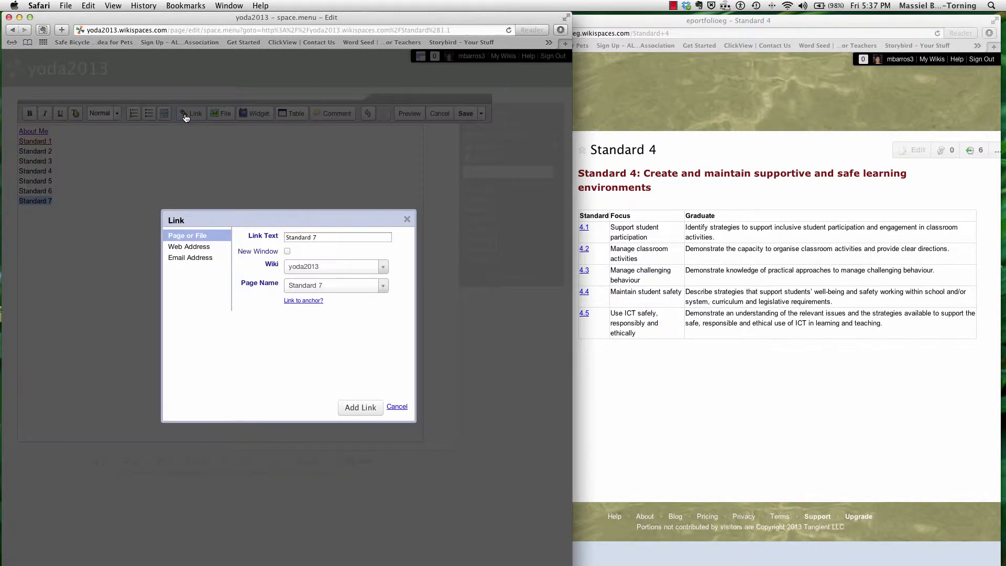
pyautogui.click(382, 286)
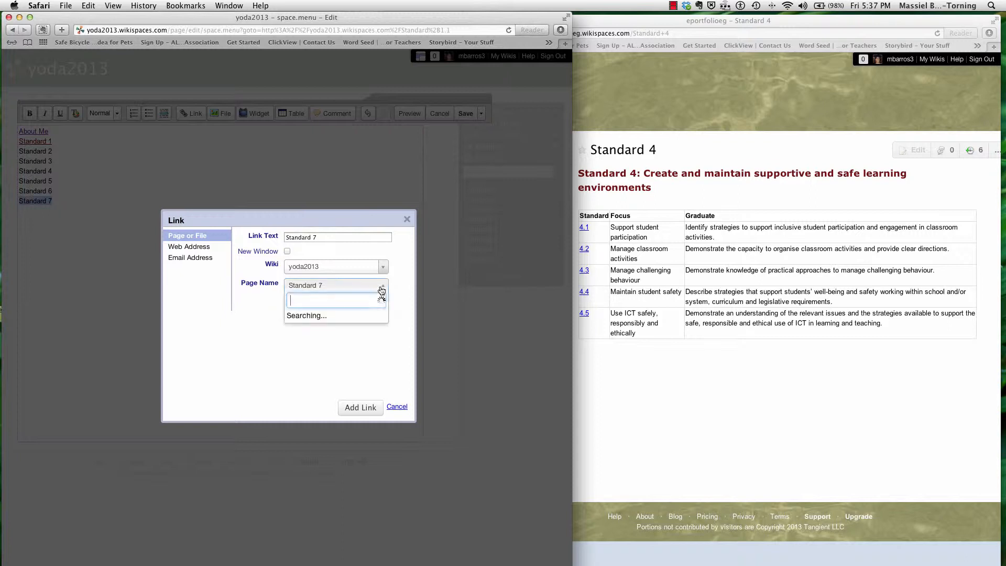
pyautogui.scroll(-1, 355, 380)
pyautogui.scroll(-5, 355, 380)
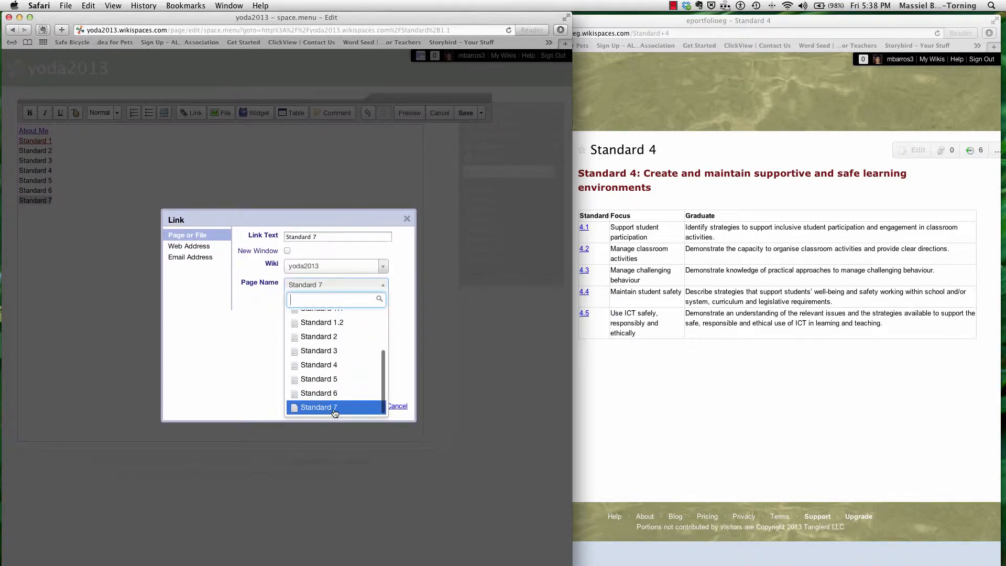
pyautogui.click(335, 410)
pyautogui.click(367, 408)
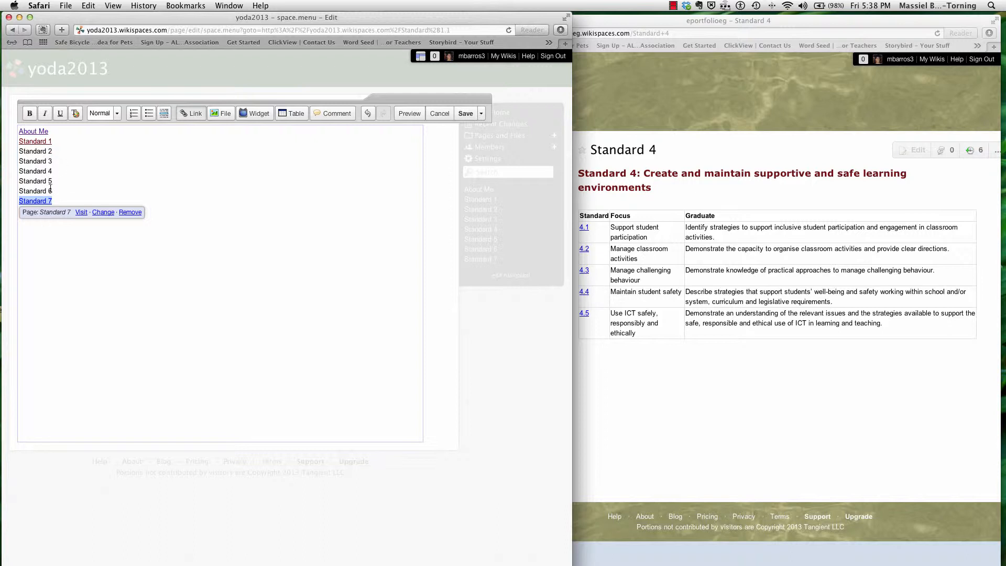
# Step: Link the Standard 6 entry of the navigation menu to the Standard 6 page and save the menu
pyautogui.moveTo(52, 190); pyautogui.dragTo(17, 188)
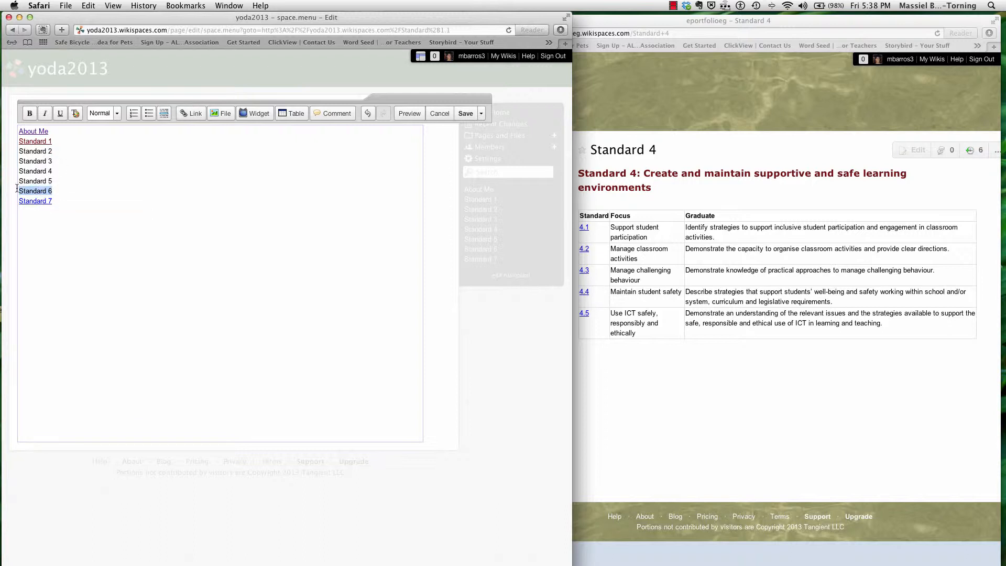
pyautogui.click(192, 116)
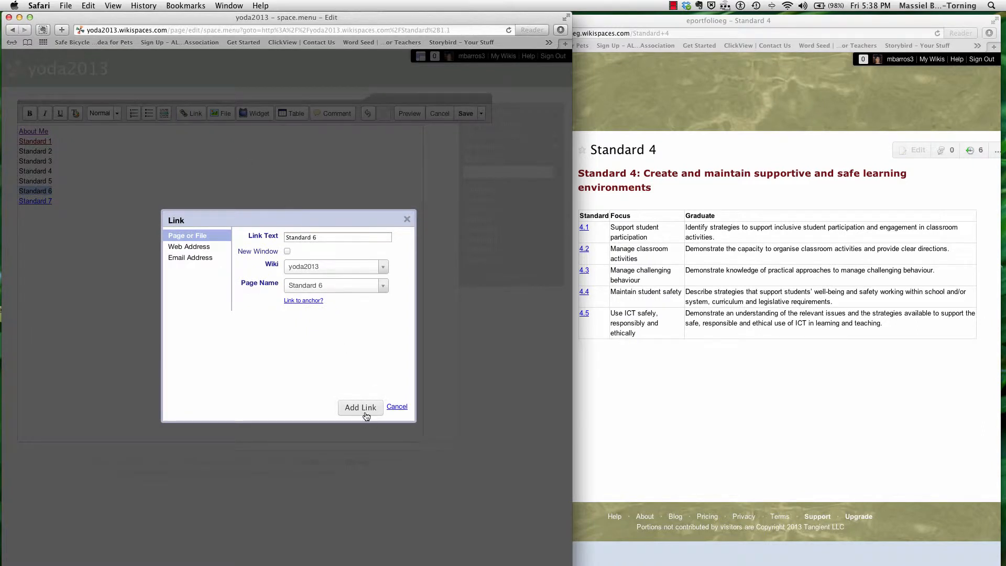
pyautogui.click(383, 287)
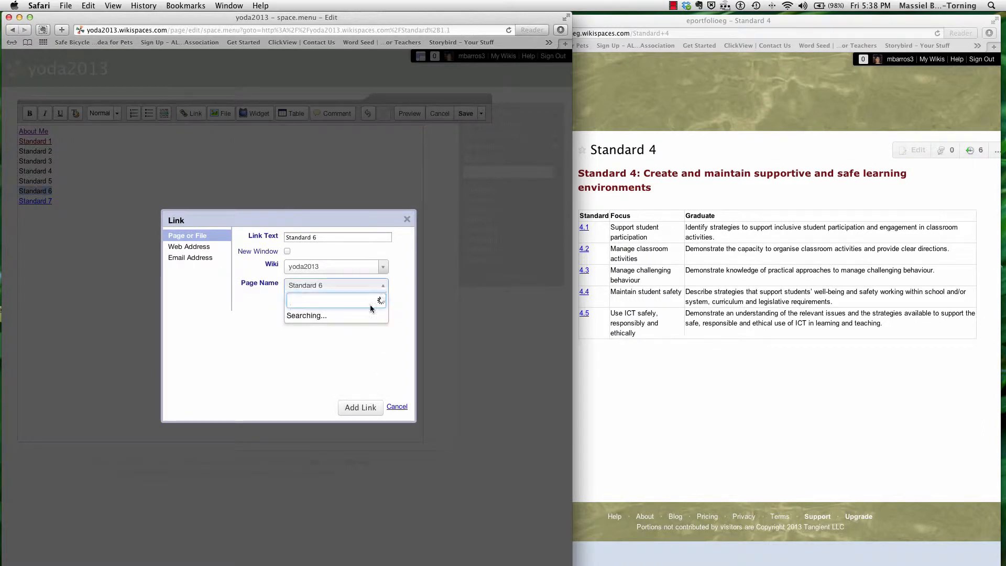
pyautogui.scroll(-2, 354, 386)
pyautogui.scroll(-2, 354, 386)
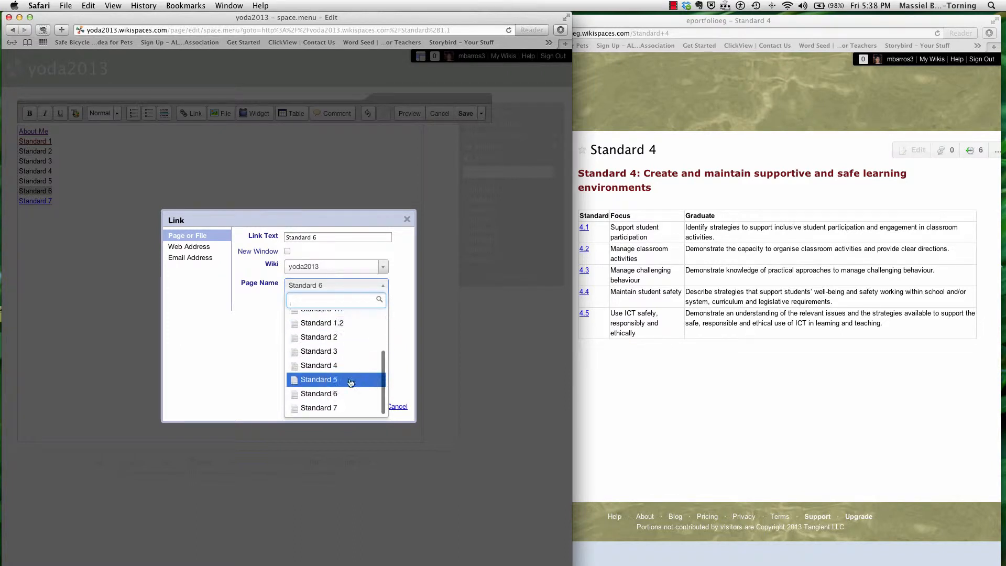
pyautogui.click(340, 394)
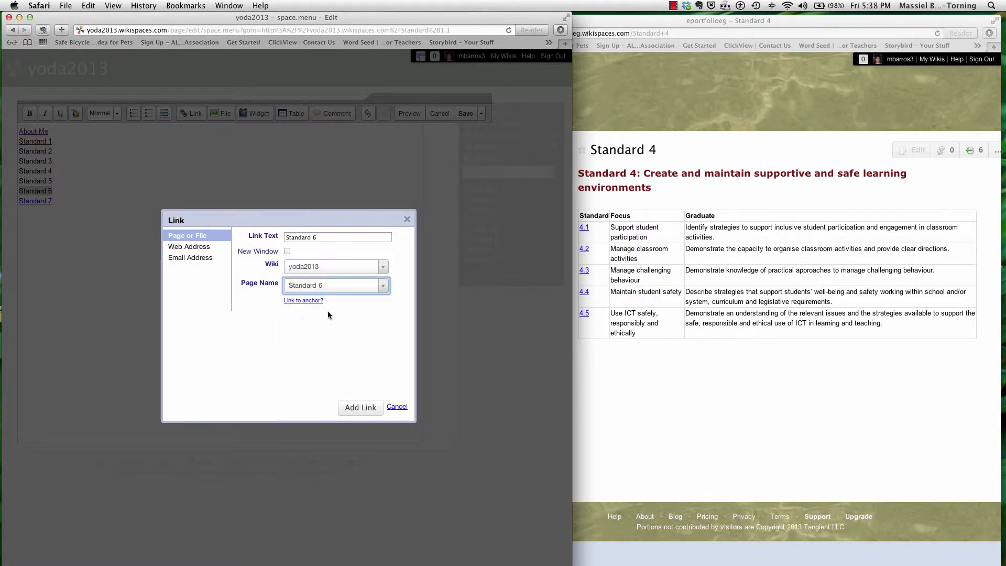
pyautogui.click(353, 407)
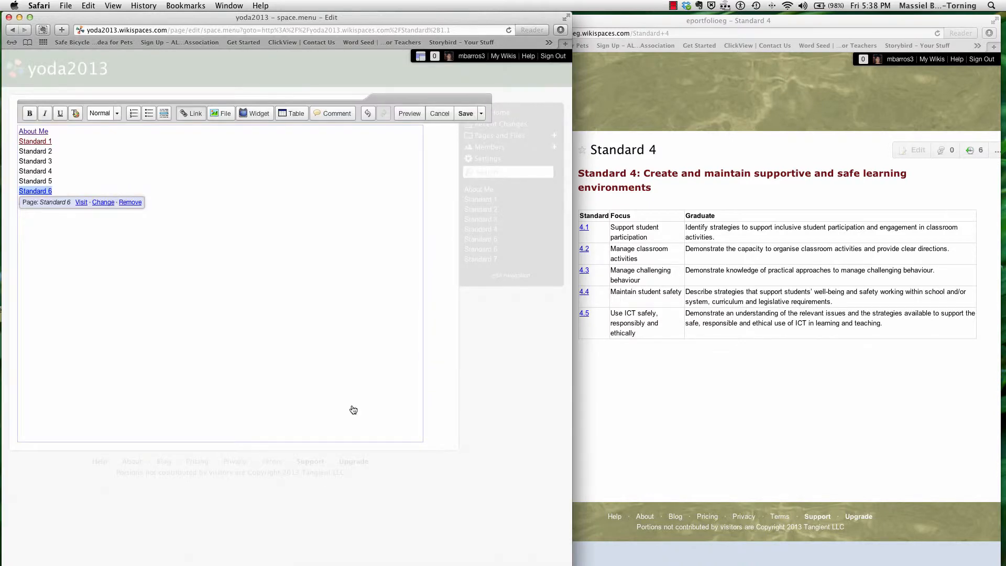
pyautogui.click(289, 224)
pyautogui.press('Return')
pyautogui.write('Standard 7')
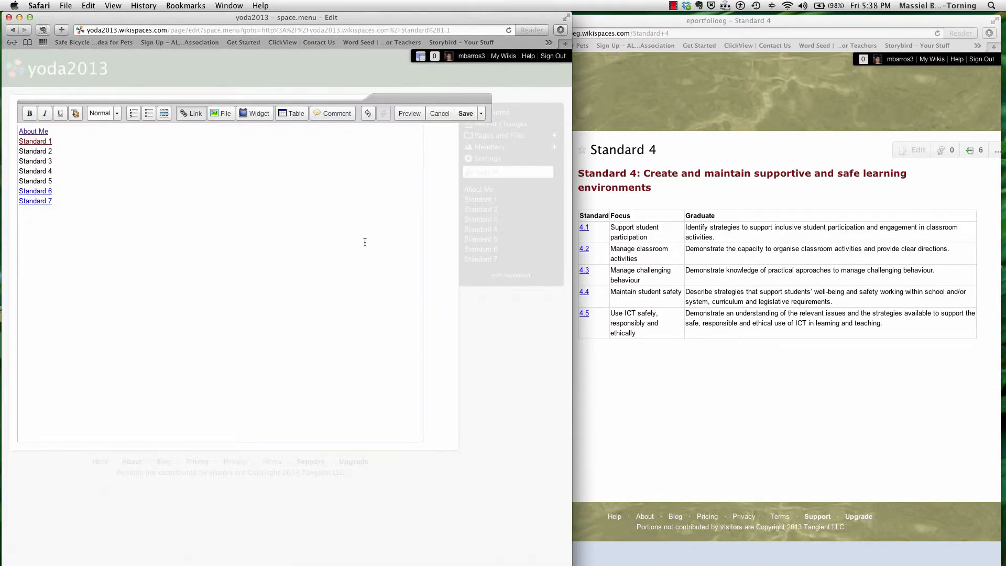
pyautogui.click(464, 121)
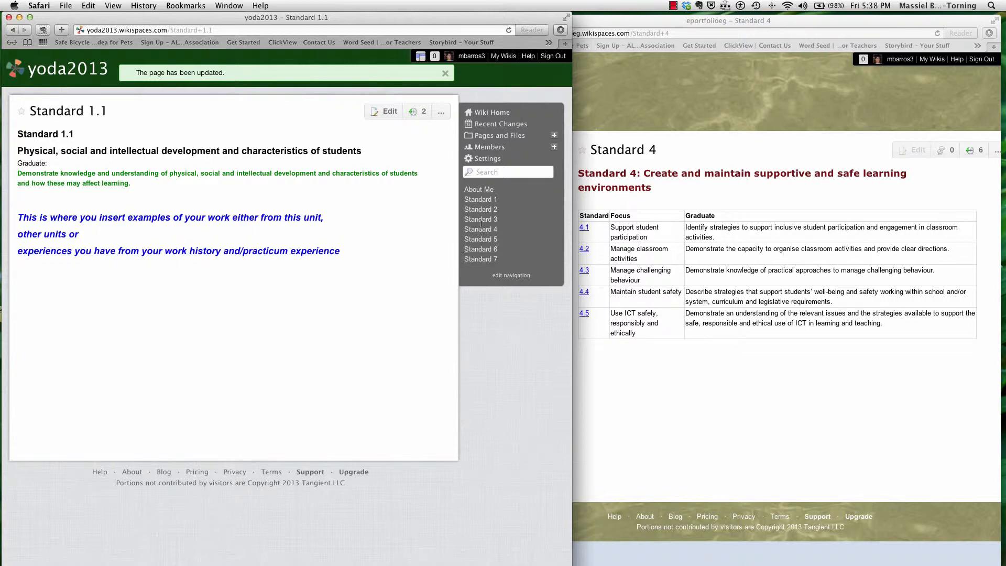
# Step: Check the Standard 1, Standard 7, Standard 6 and About Me navigation links, and look through the home page
pyautogui.click(482, 202)
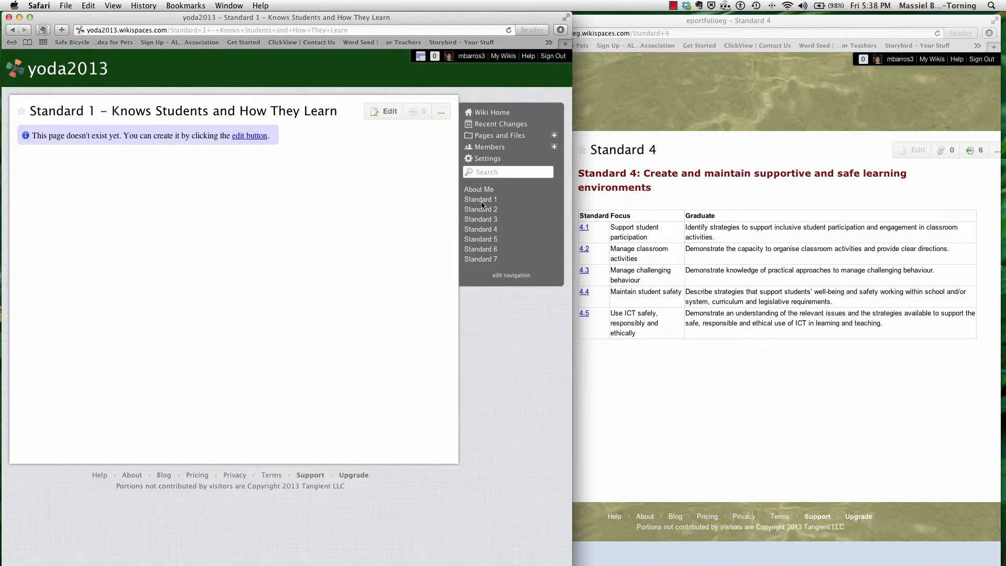
pyautogui.click(478, 260)
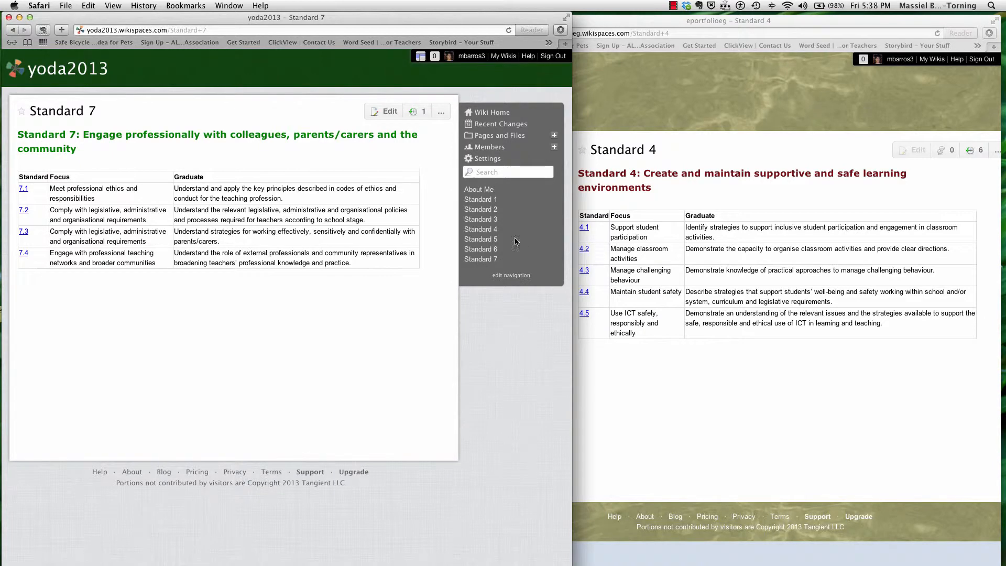
pyautogui.click(492, 251)
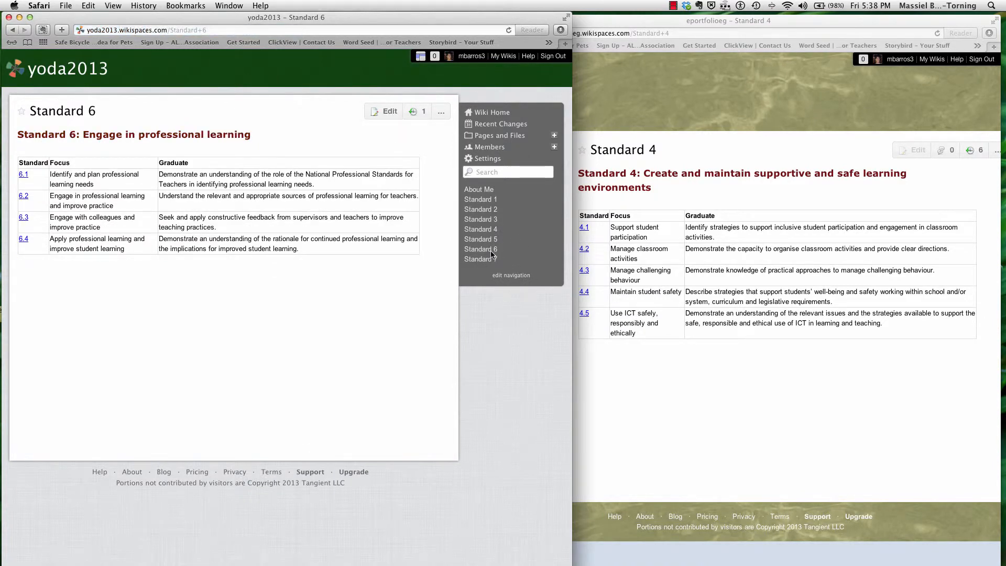
pyautogui.click(480, 191)
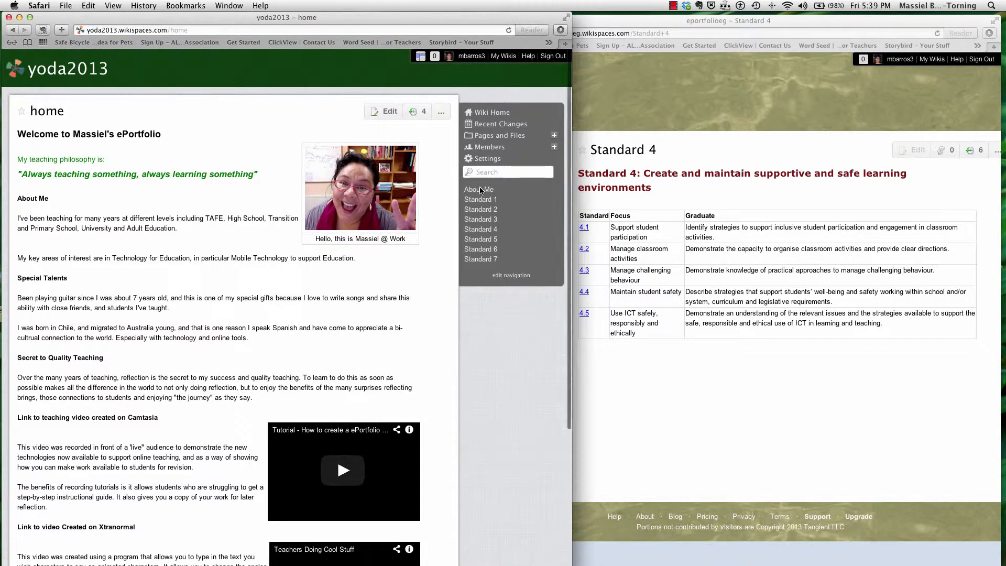
pyautogui.scroll(-5, 243, 202)
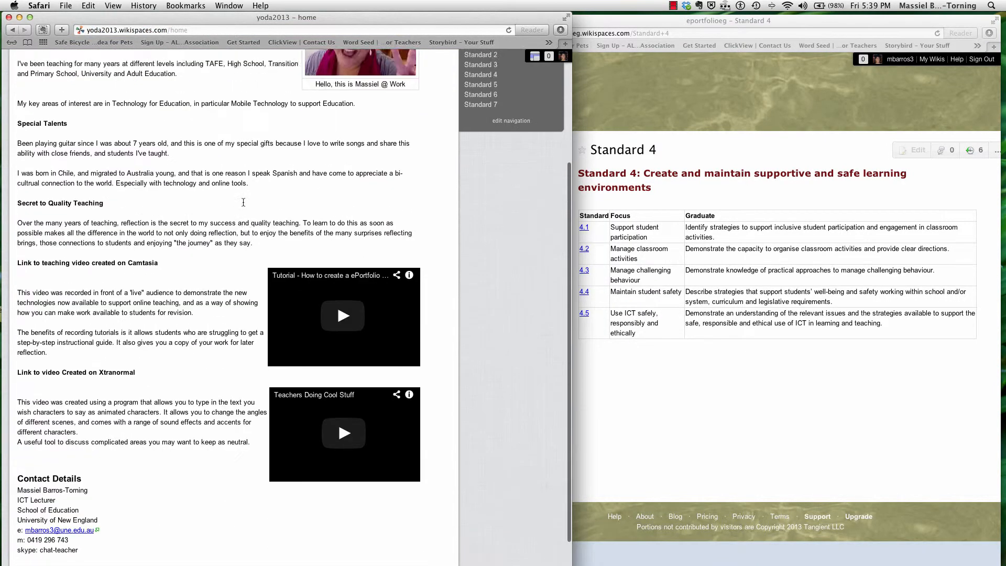
pyautogui.scroll(5, 243, 203)
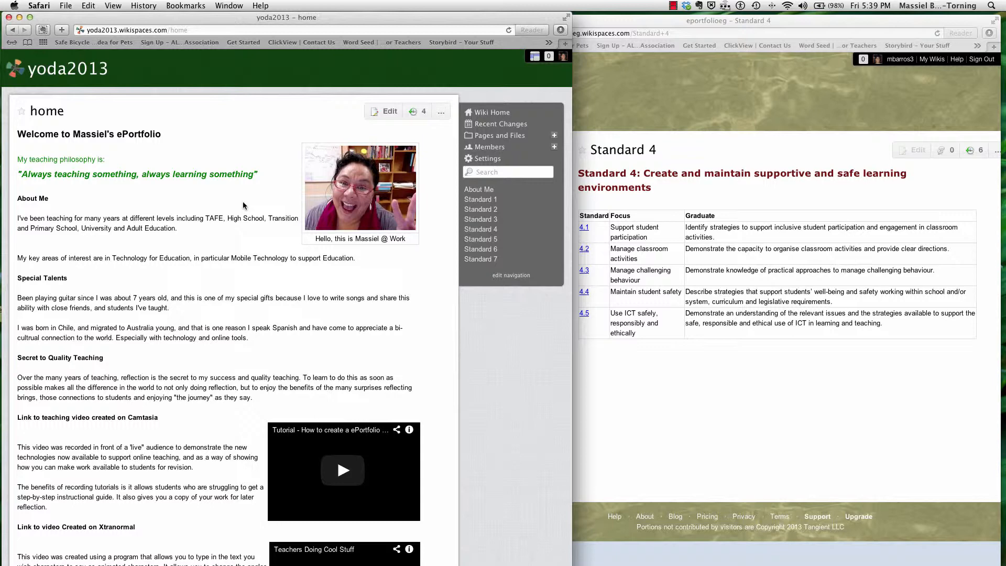
pyautogui.scroll(-2, 515, 190)
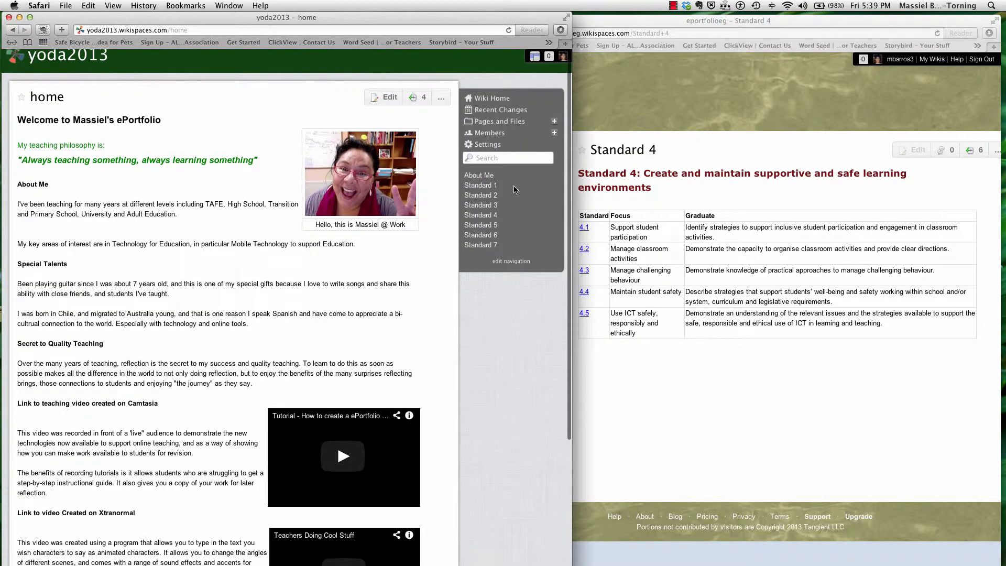
pyautogui.scroll(-5, 515, 190)
pyautogui.scroll(6, 515, 189)
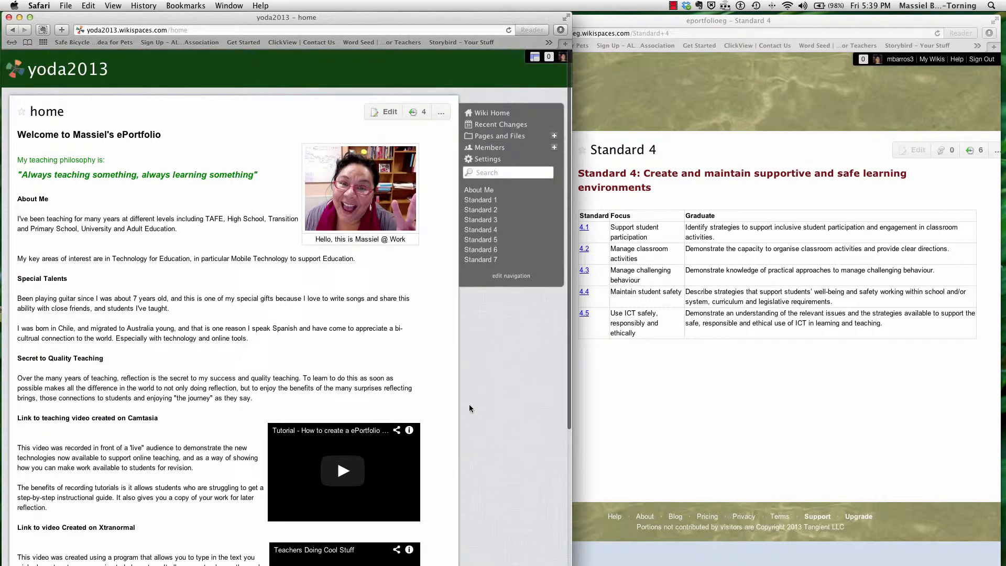
pyautogui.click(673, 7)
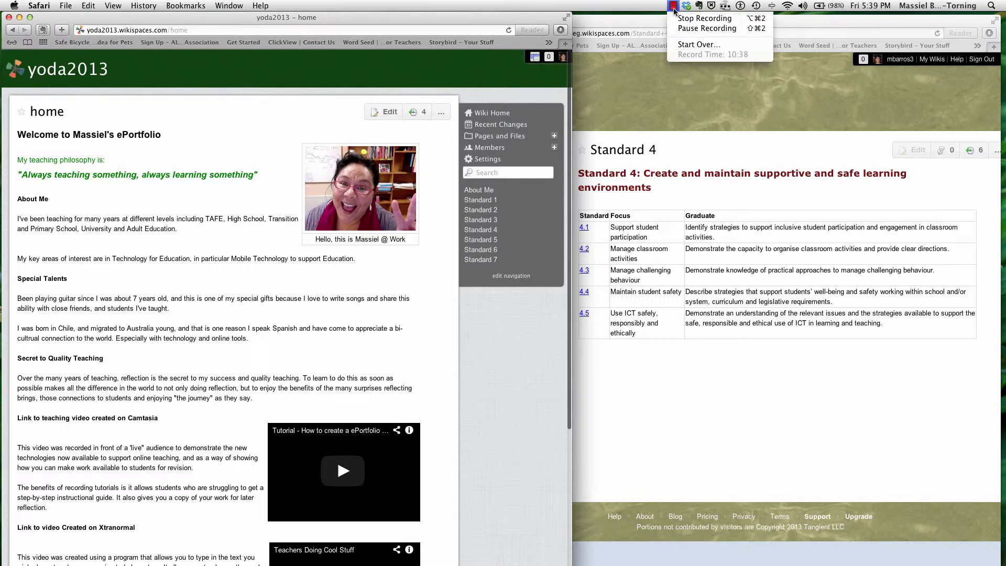